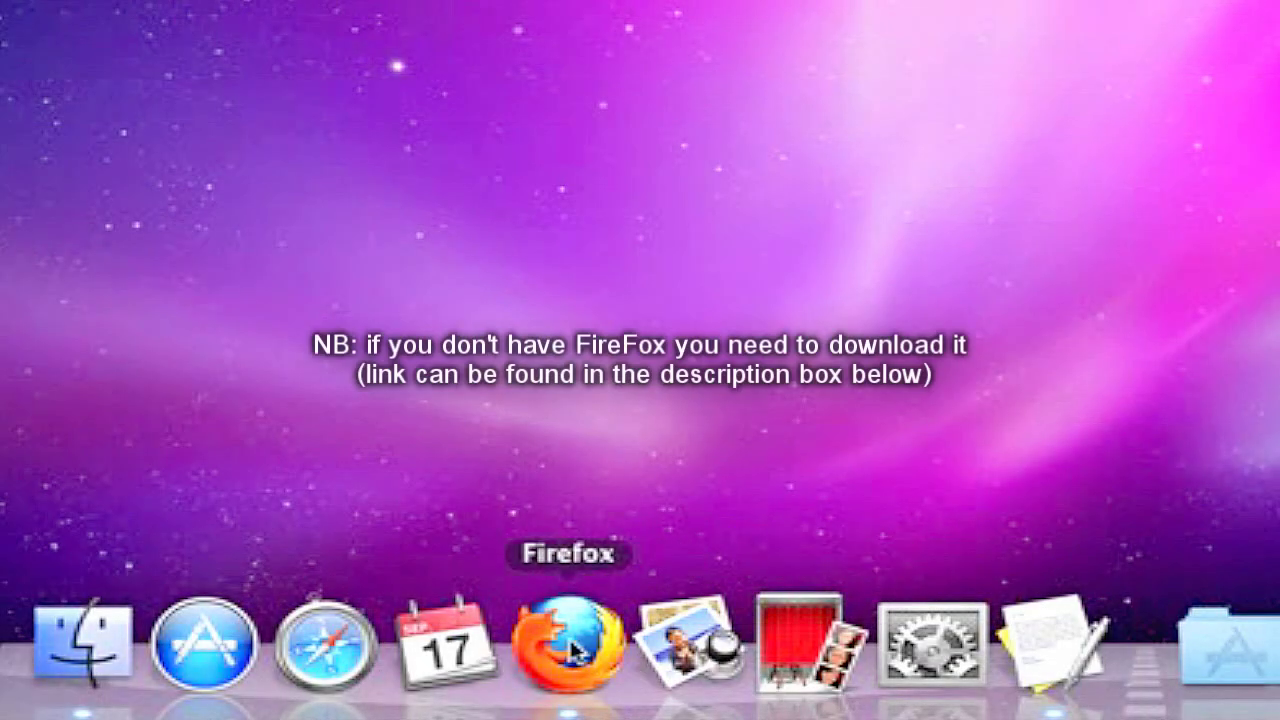
# Launch Firefox and load the FoxyProxy Standard add-on page from its pasted URL.
pyautogui.click(585, 650)
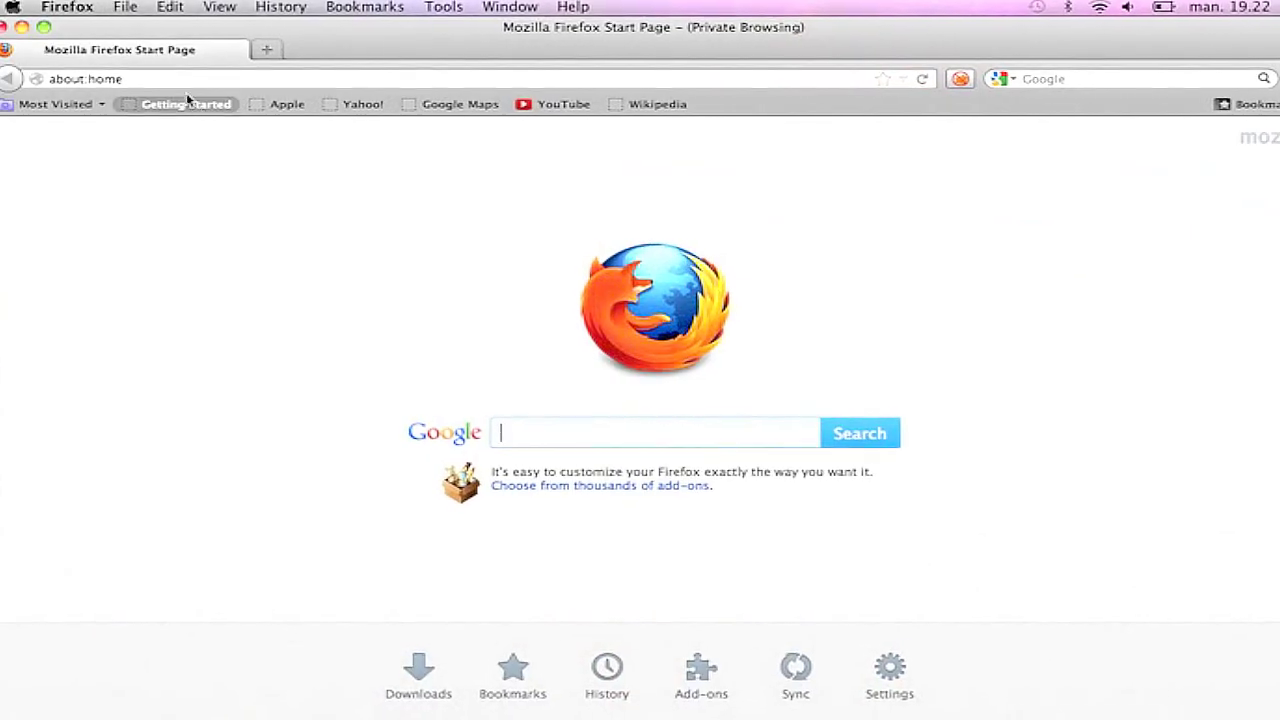
pyautogui.press('super+a')
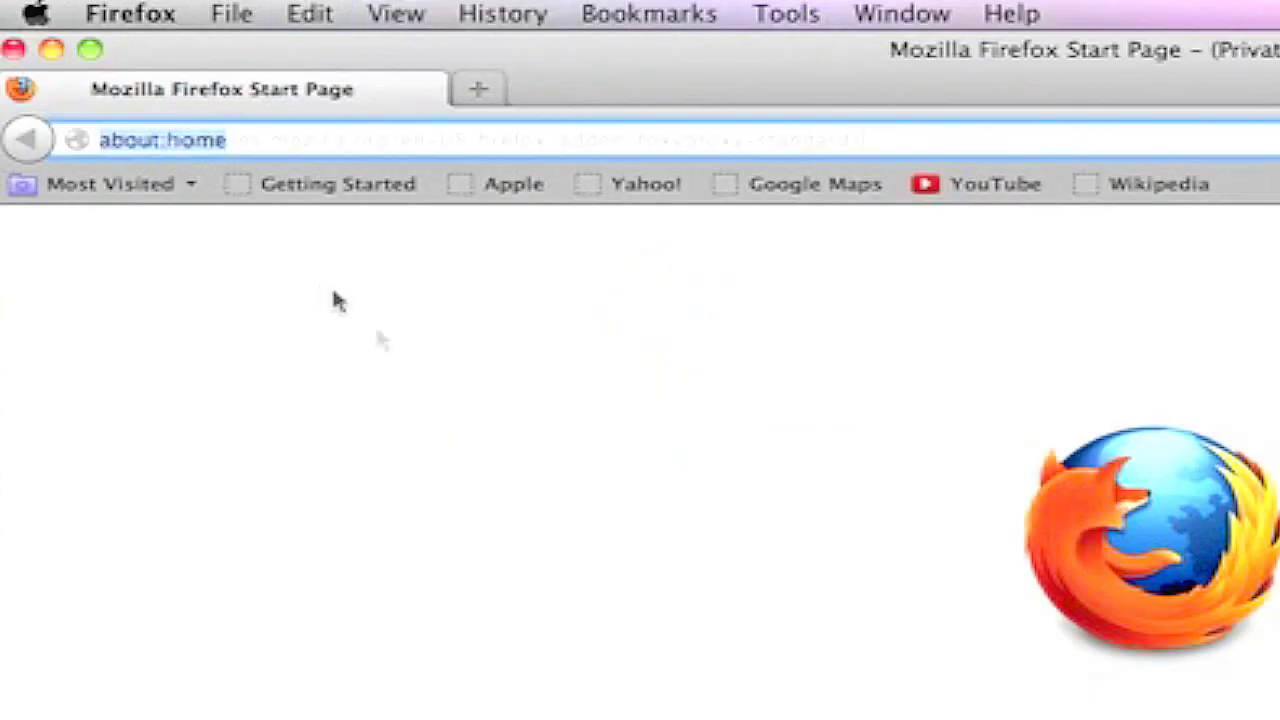
pyautogui.write('https://addons.mozilla.org/en-US/firefox/addon/foxyproxy-standard/')
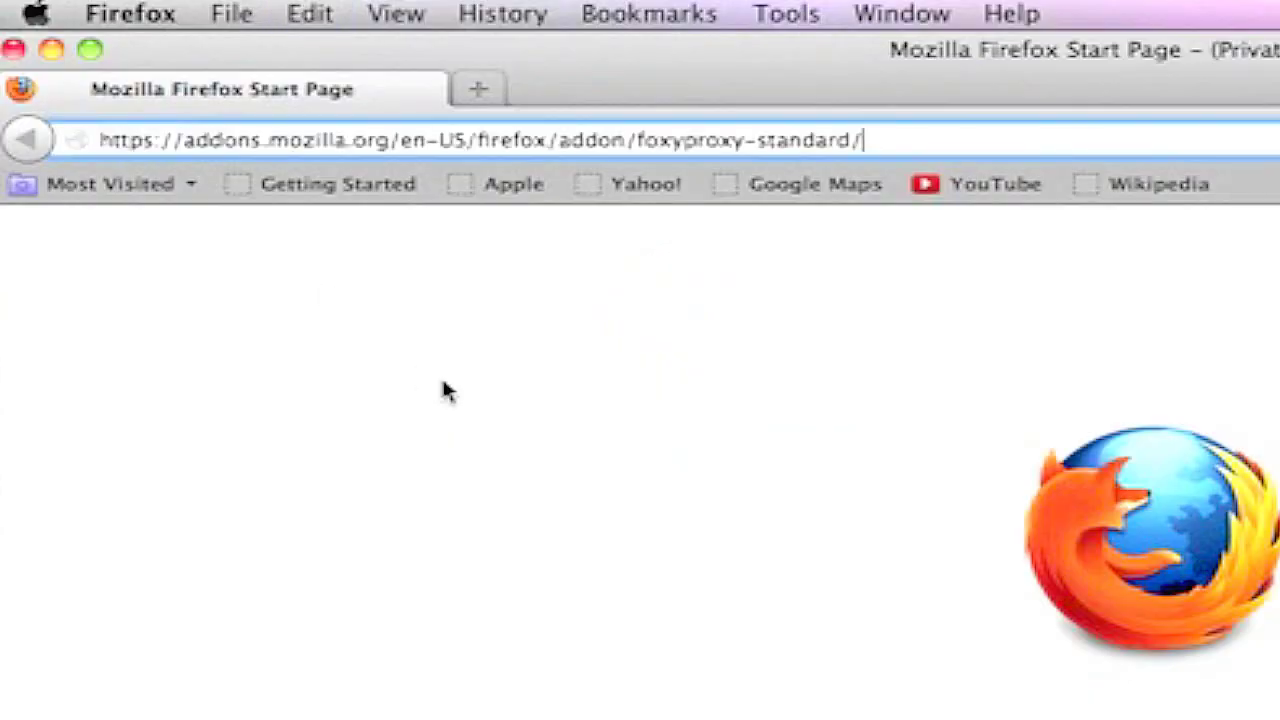
pyautogui.press('Return')
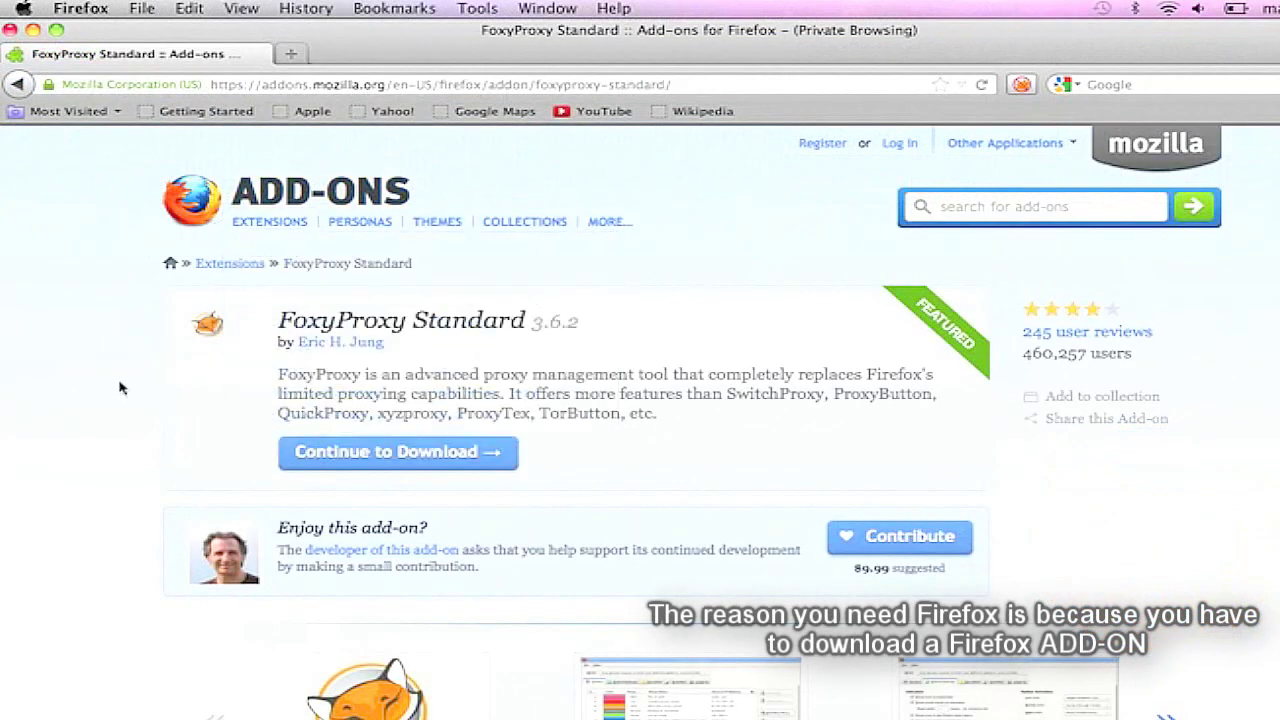
# Download and install FoxyProxy Standard from Mozilla Add-ons, leaving it pending a restart.
pyautogui.click(471, 455)
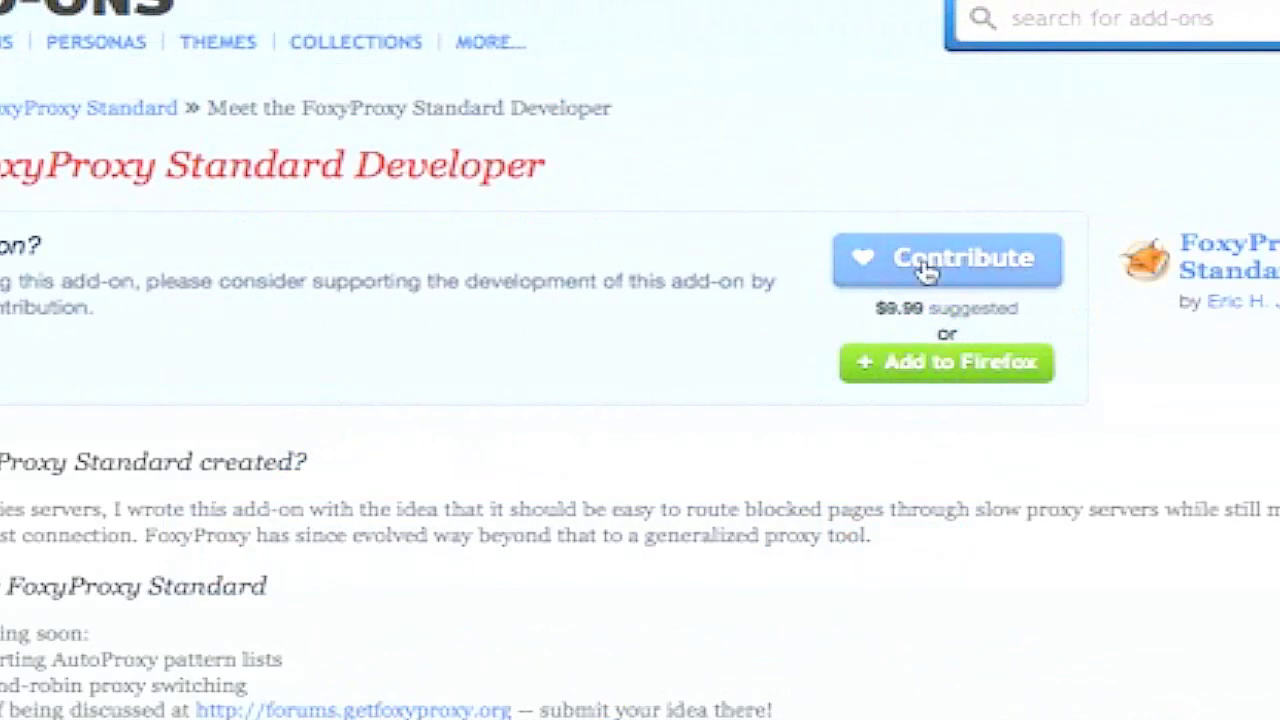
pyautogui.click(924, 385)
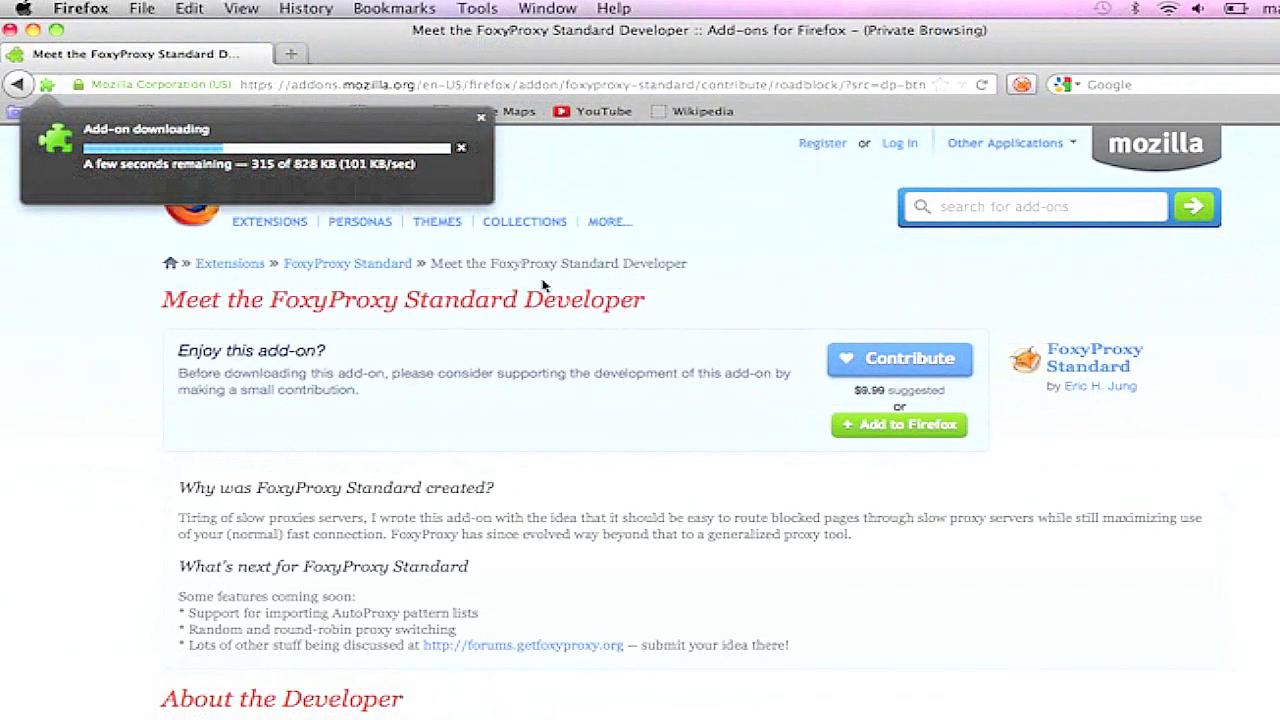
pyautogui.moveTo(400, 230)
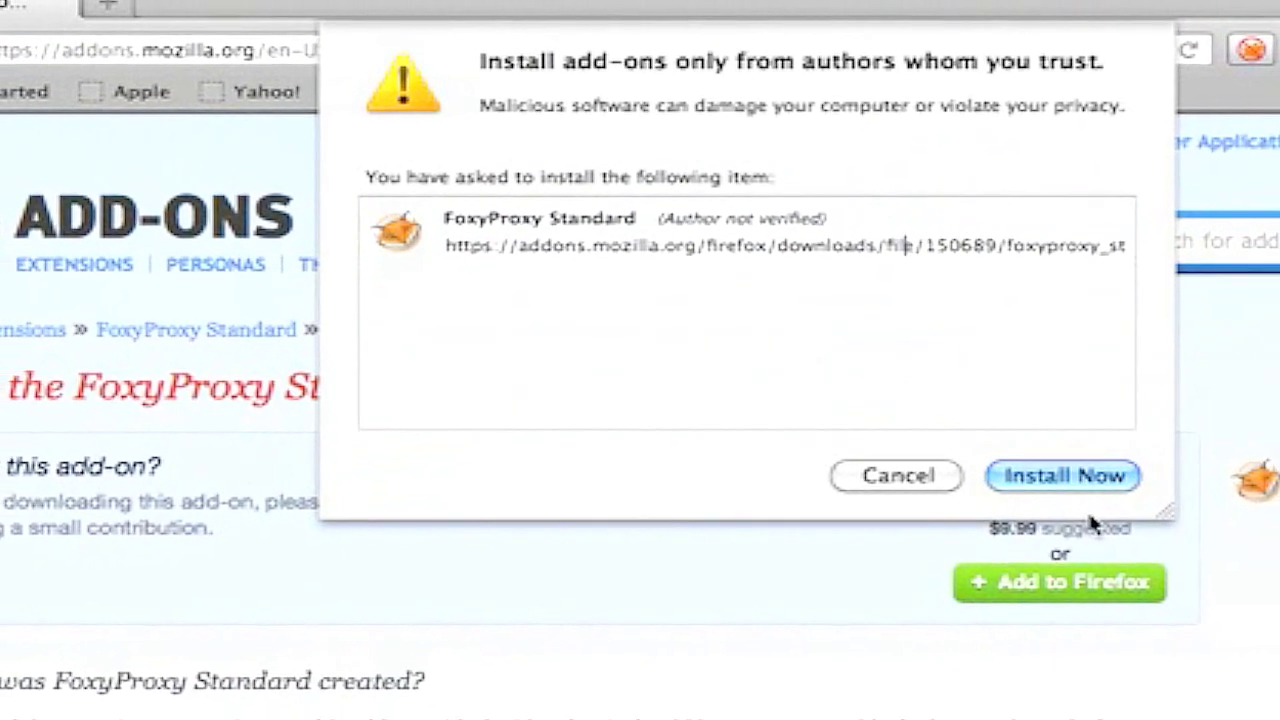
pyautogui.click(1063, 476)
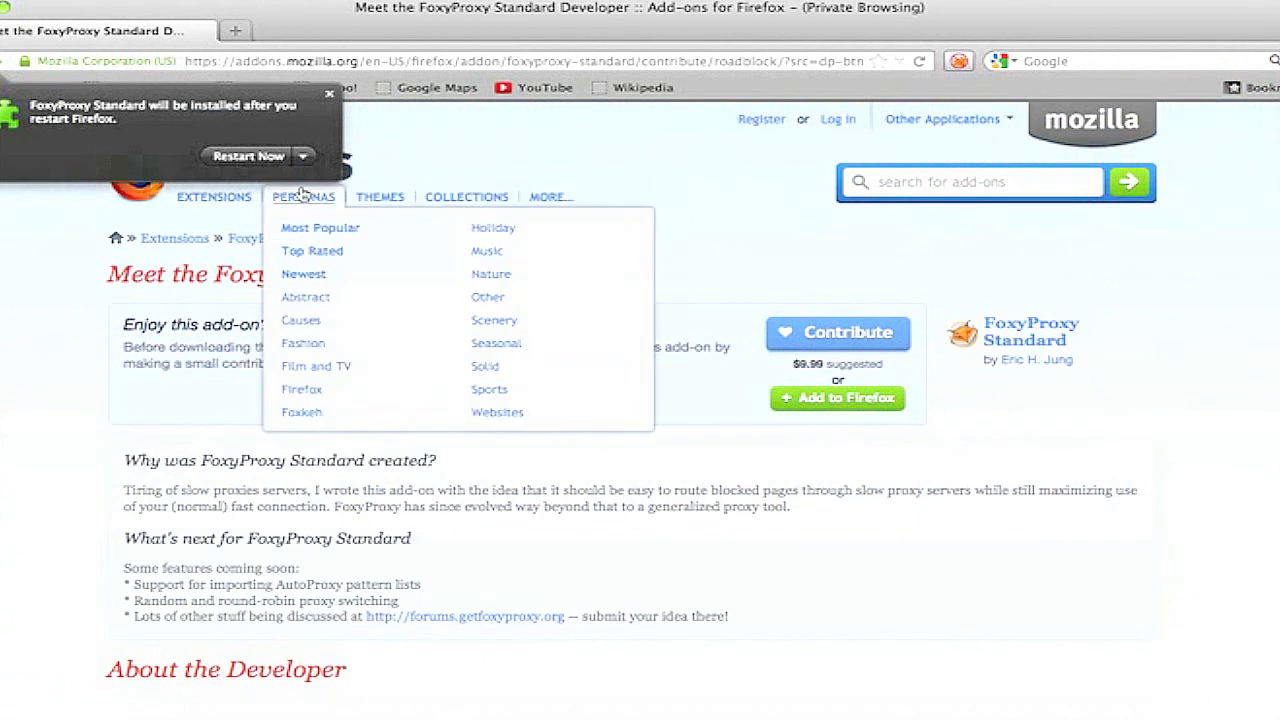
# Restart Firefox to finish installing FoxyProxy, then bring up the FoxyProxy Standard Options window.
pyautogui.click(249, 157)
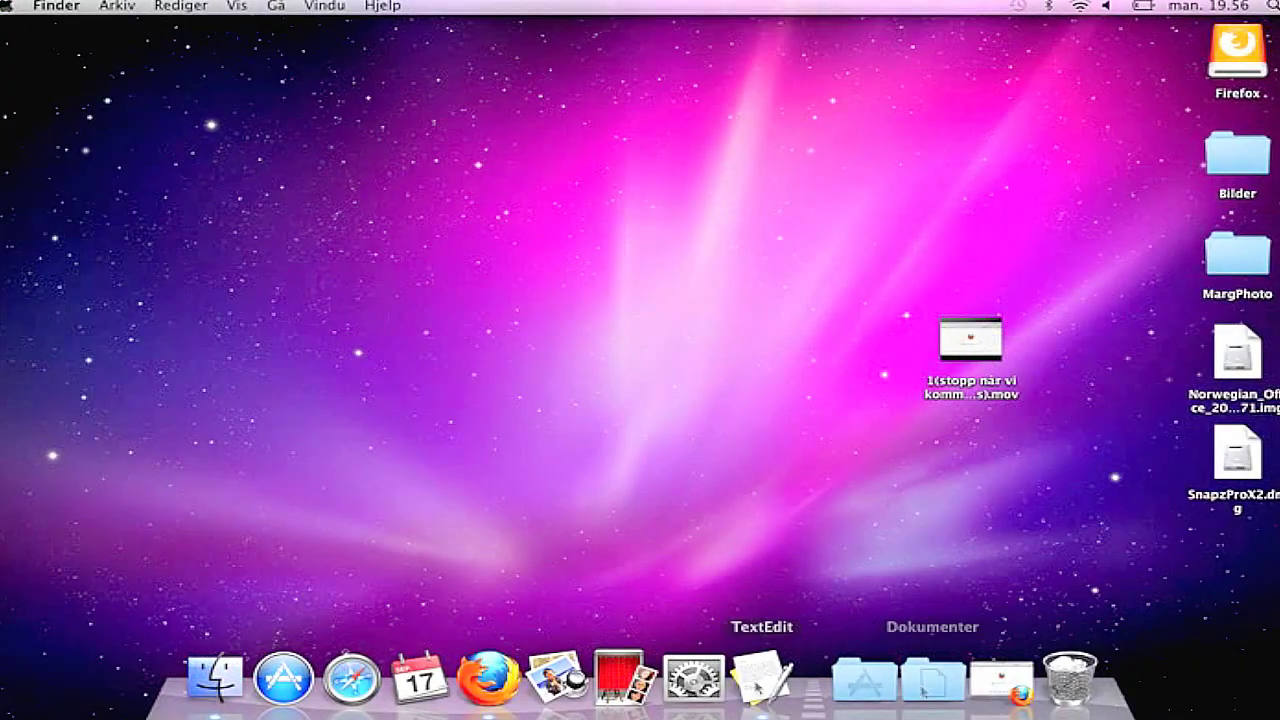
pyautogui.click(485, 690)
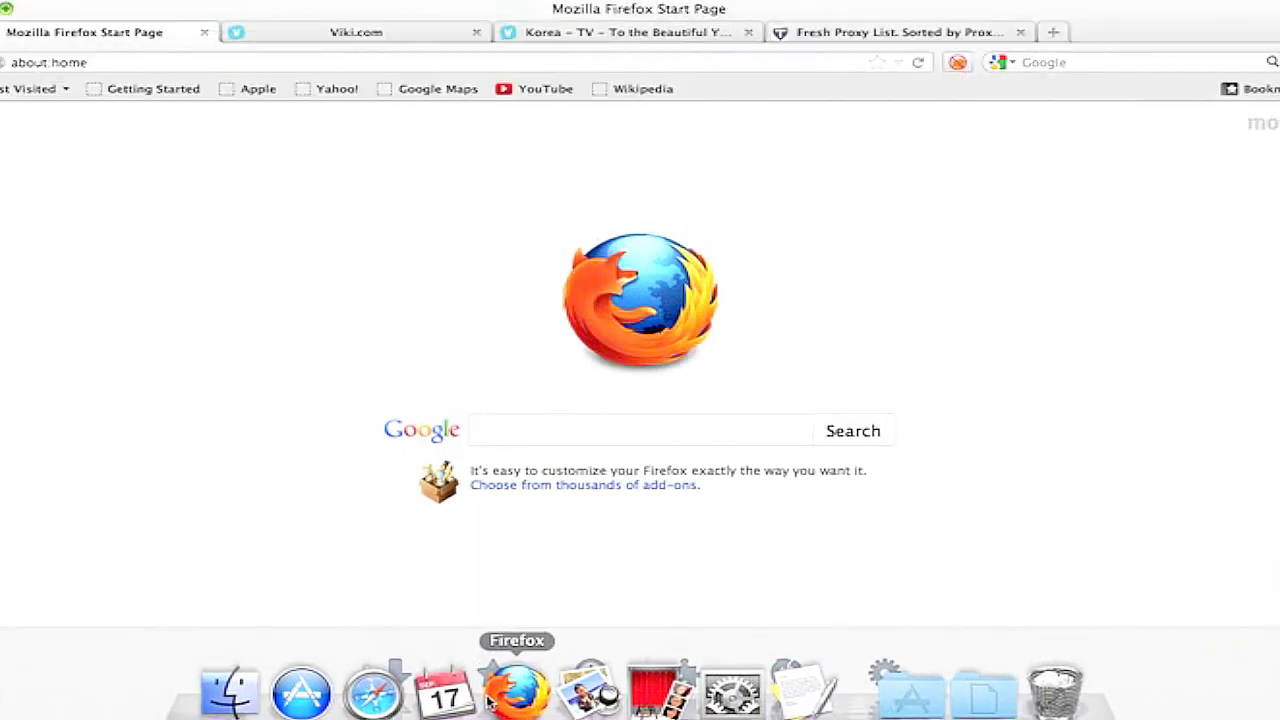
pyautogui.click(413, 2)
pyautogui.moveTo(617, 245)
pyautogui.moveTo(951, 382)
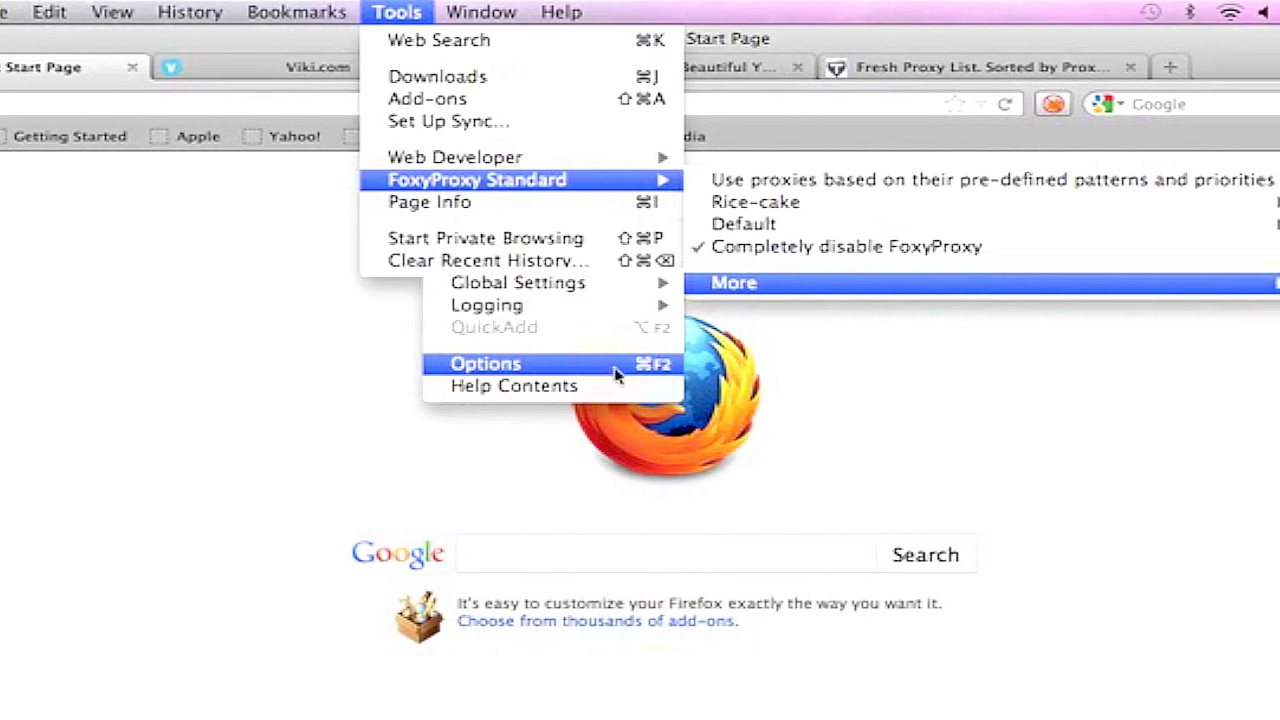
pyautogui.click(639, 366)
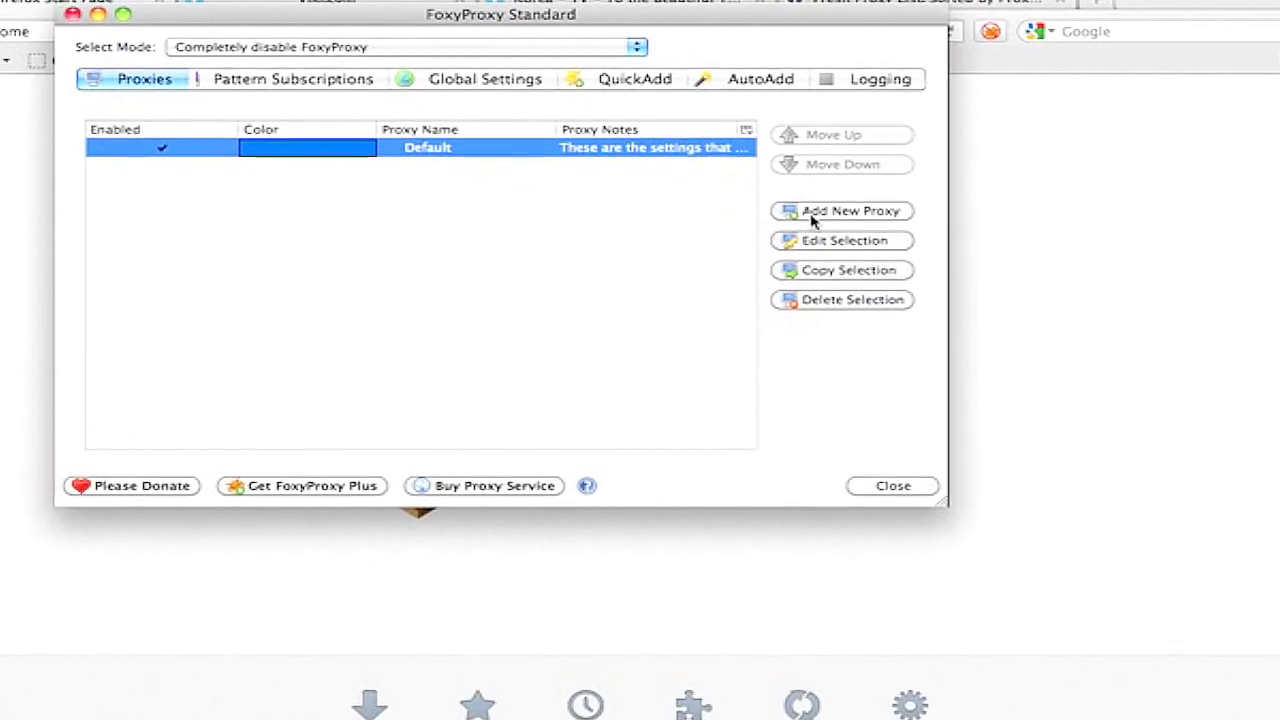
# Create a new proxy named Shakalakaboom with pink icon colour #E60099.
pyautogui.click(806, 218)
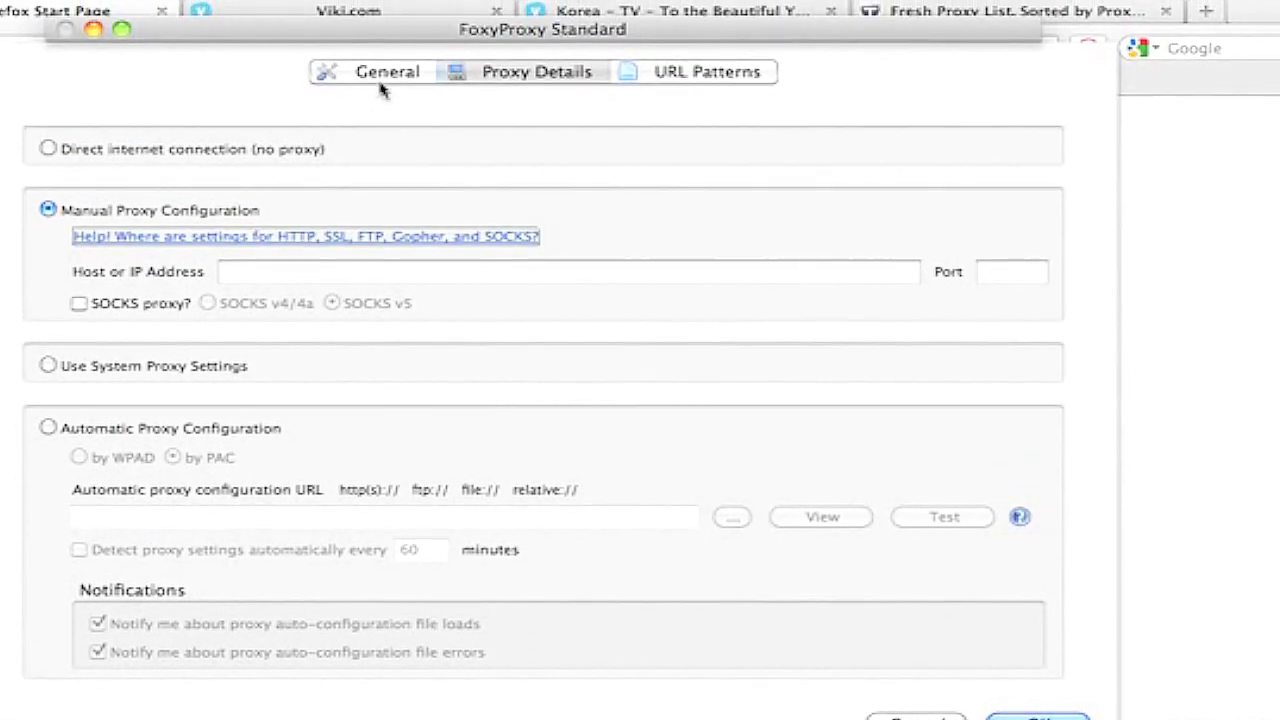
pyautogui.click(386, 60)
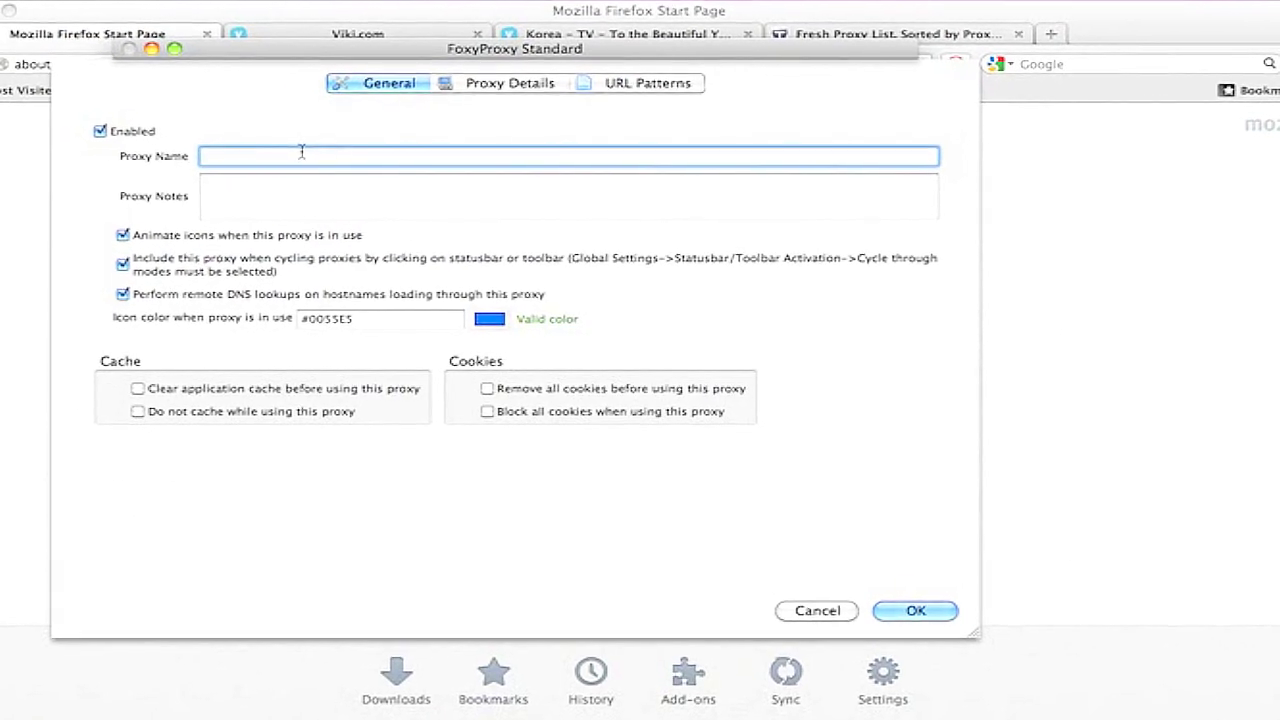
pyautogui.write('Shakalaka.com')
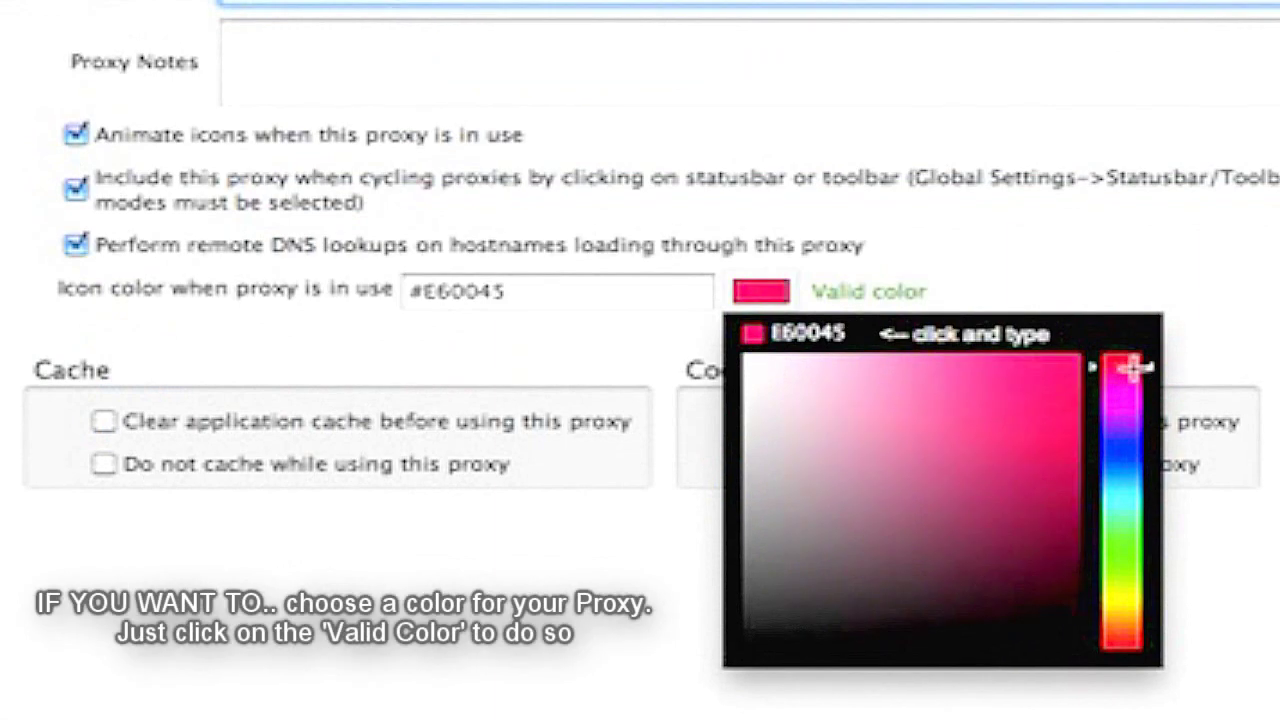
pyautogui.moveTo(1131, 366); pyautogui.dragTo(1130, 395)
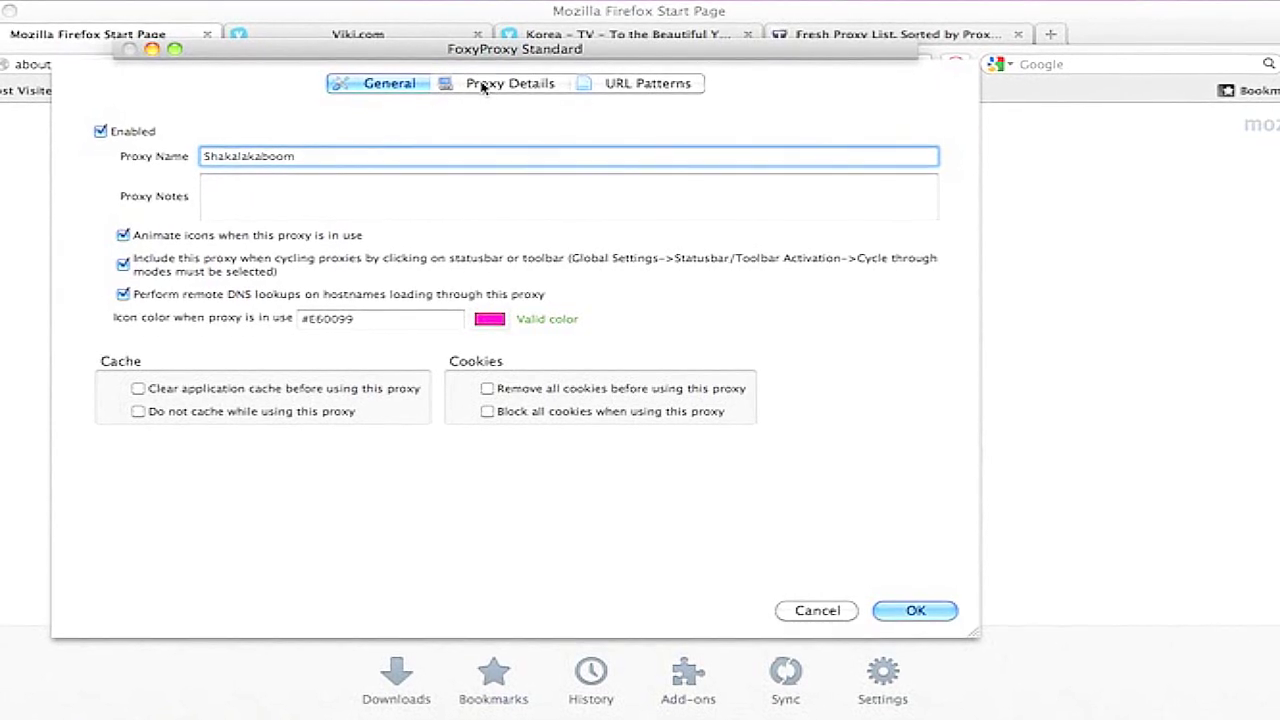
# Give Shakalakaboom host 123.123 and port 123, saving it despite the URL-pattern warning.
pyautogui.click(489, 88)
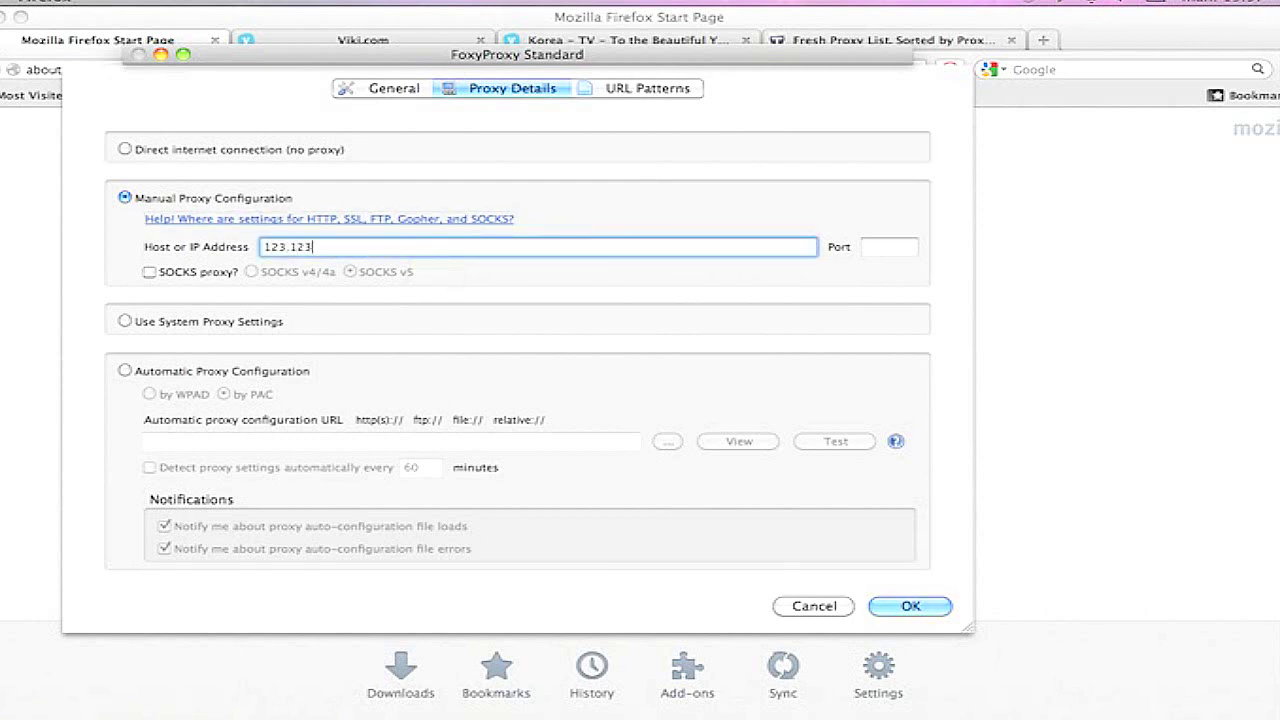
pyautogui.write('3')
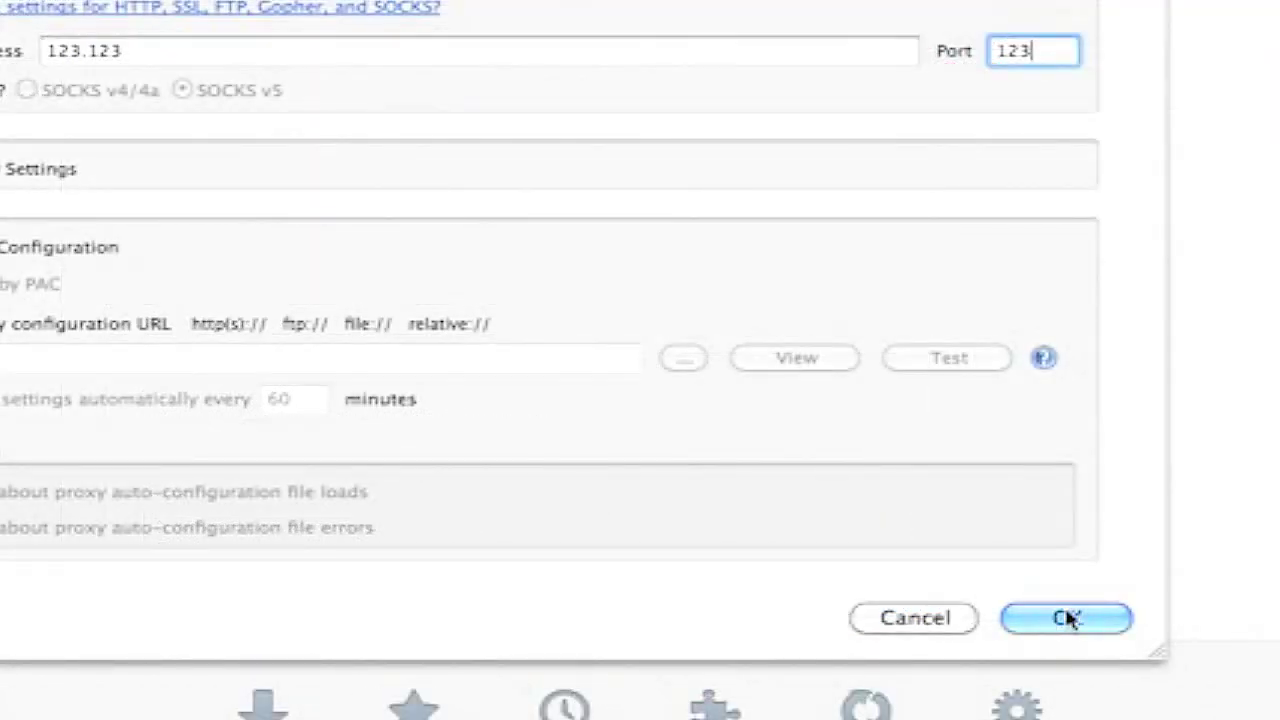
pyautogui.click(1066, 618)
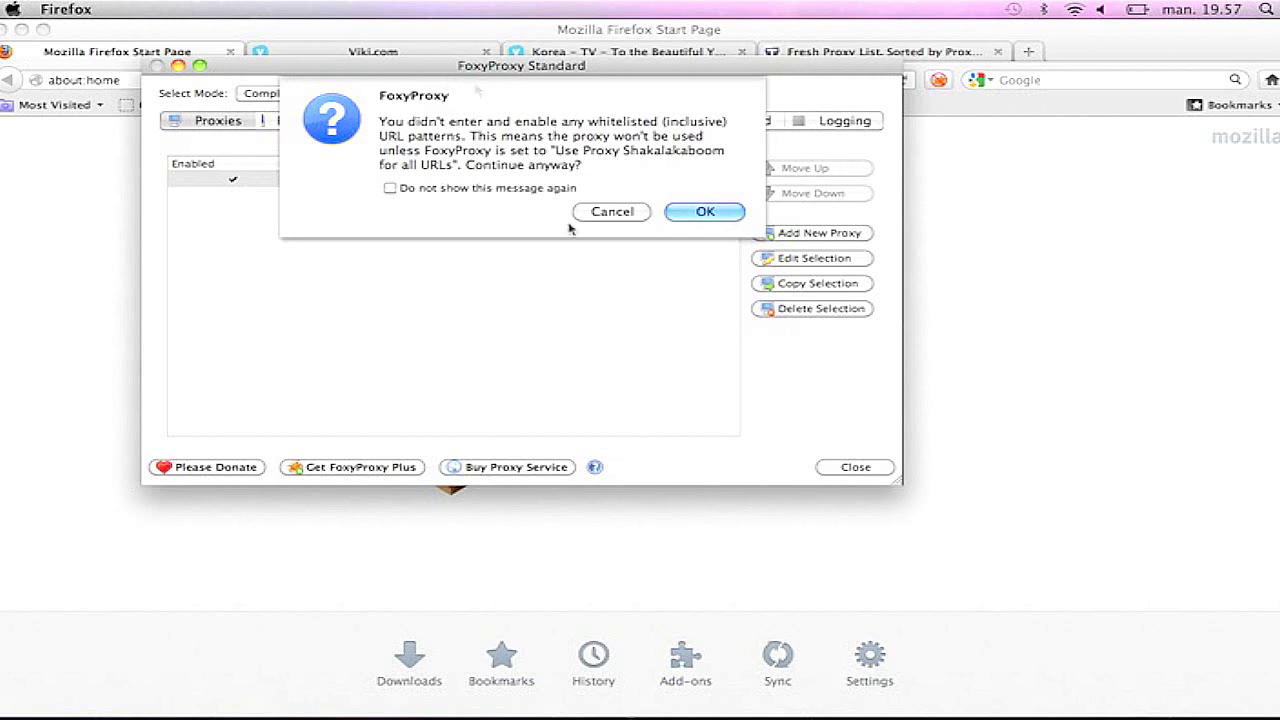
pyautogui.click(705, 213)
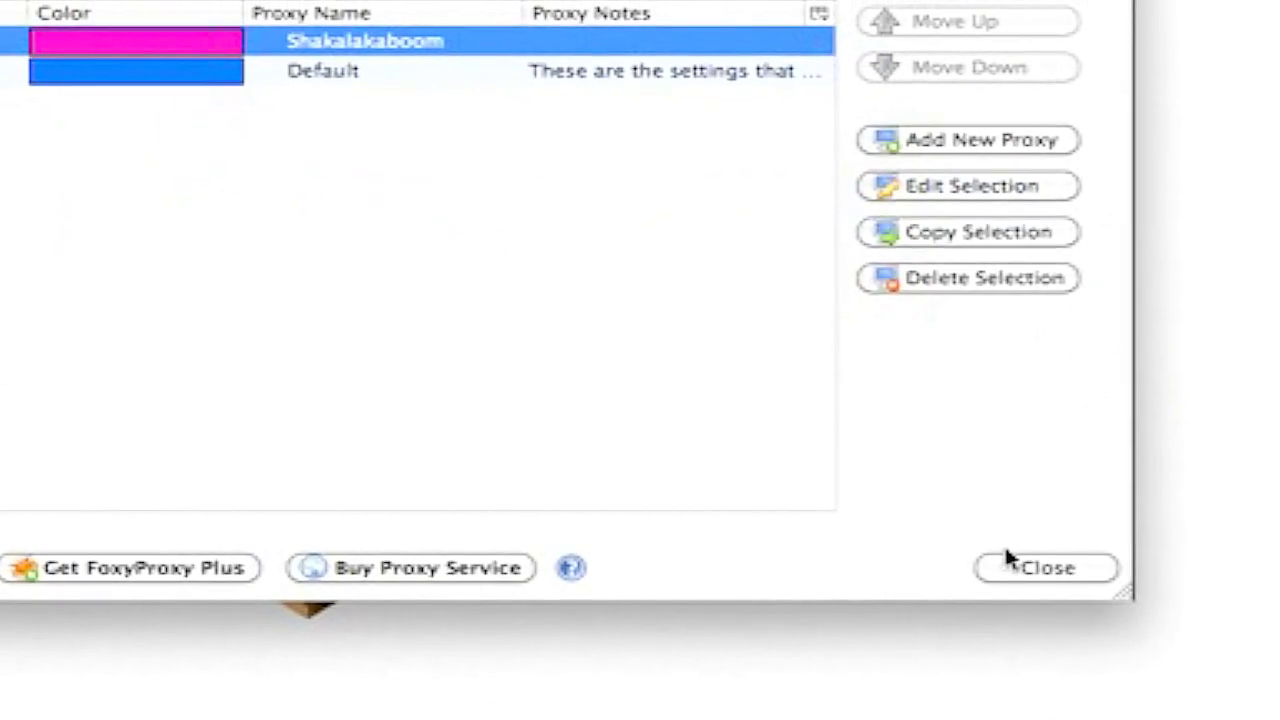
# Close FoxyProxy options and open part 5 of Viki's Episode 9, noting the Americas-only licence notice.
pyautogui.click(1032, 572)
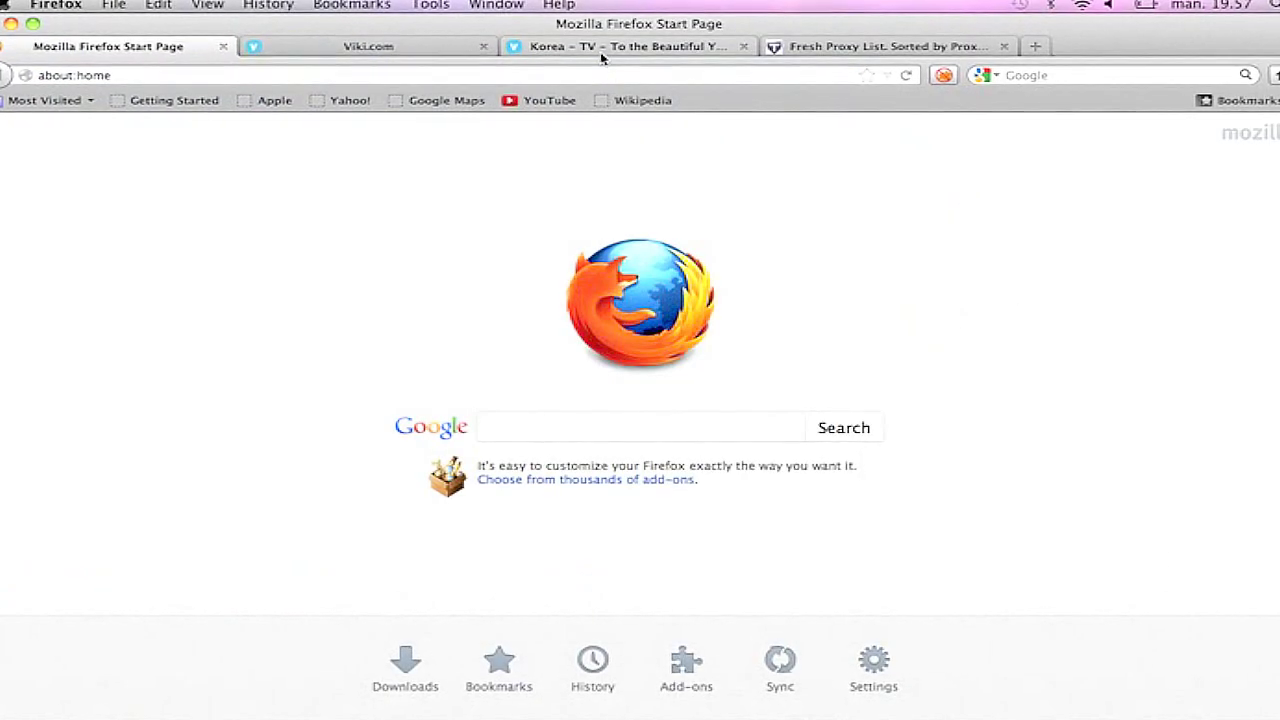
pyautogui.click(602, 50)
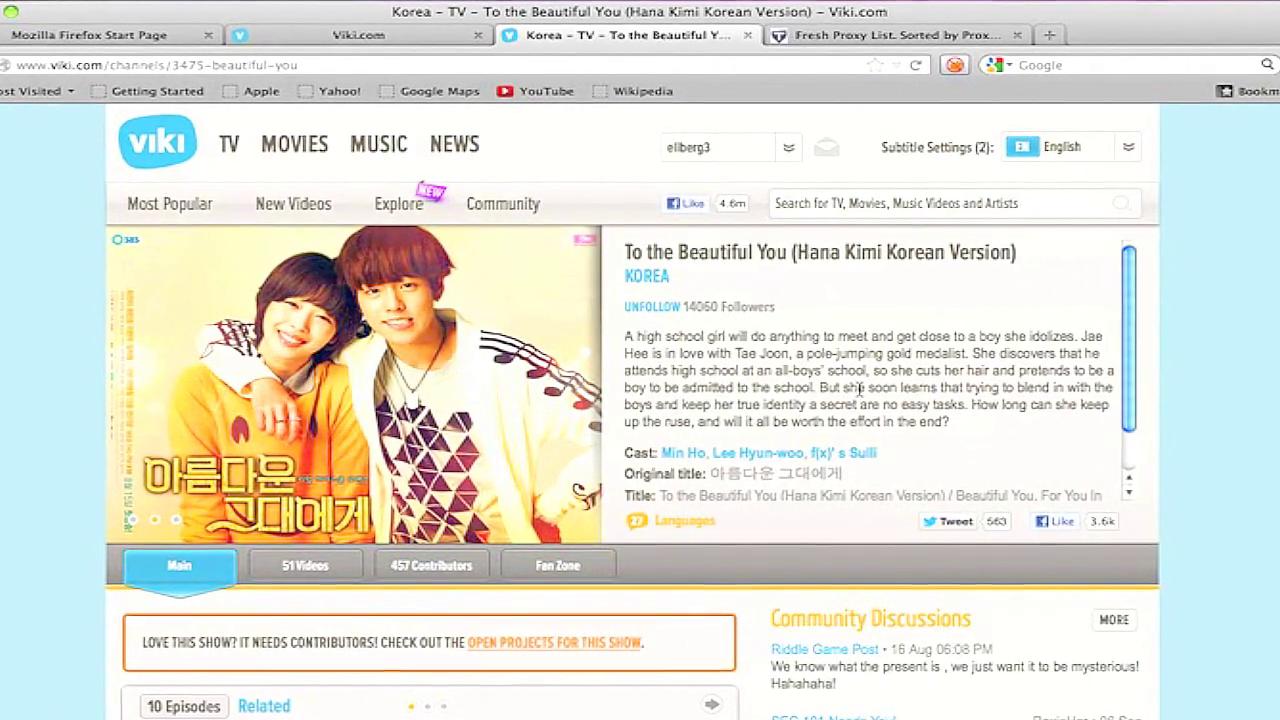
pyautogui.scroll(-2, 858, 390)
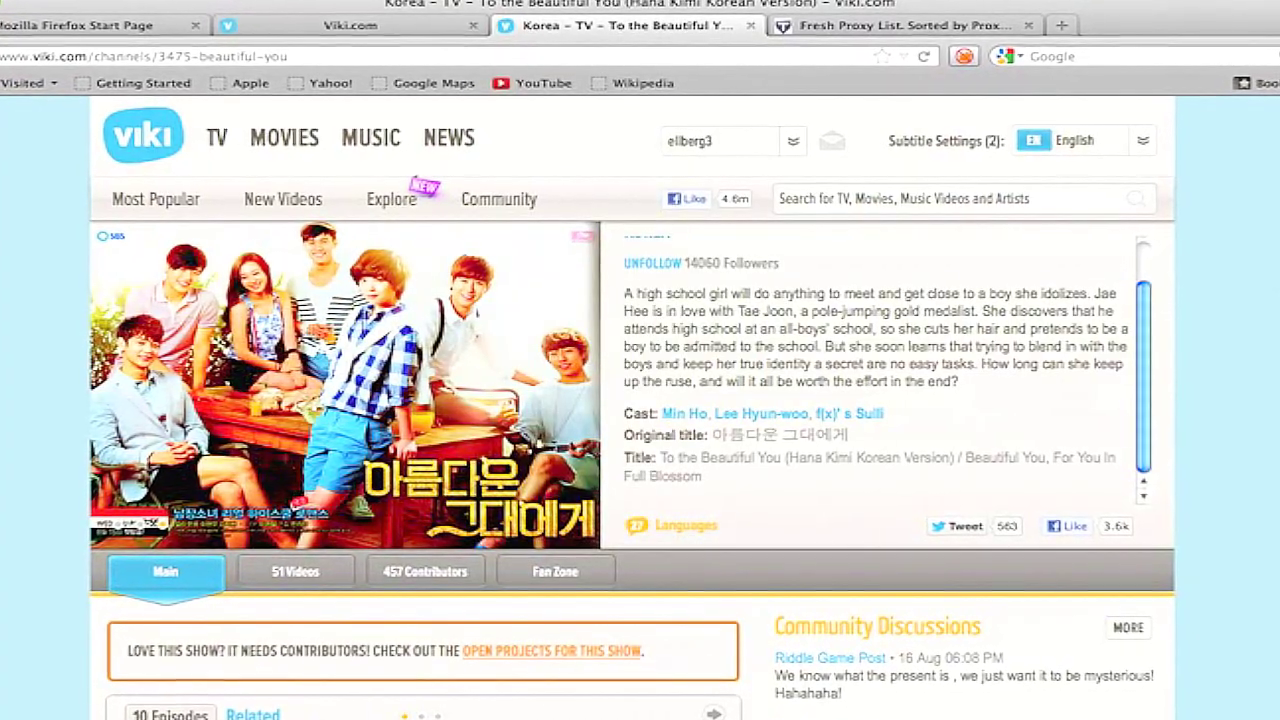
pyautogui.scroll(-5, 640, 400)
pyautogui.scroll(-6, 830, 430)
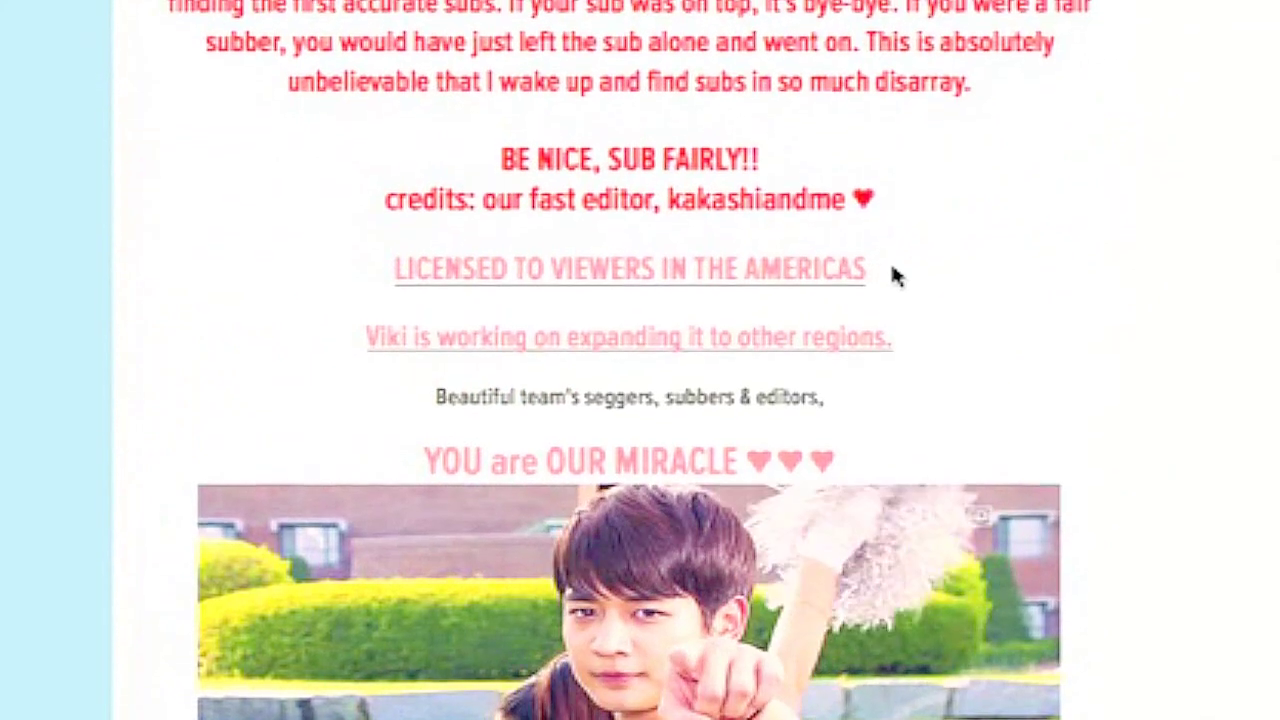
pyautogui.moveTo(895, 277); pyautogui.dragTo(391, 302)
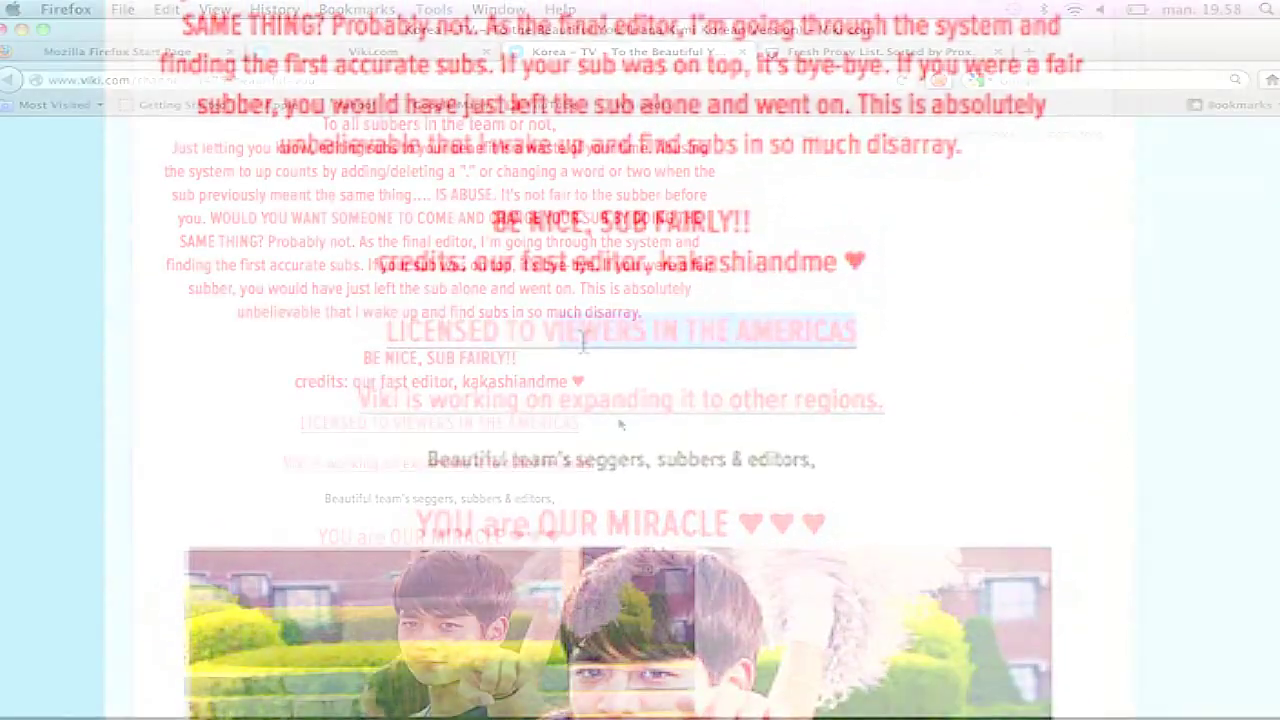
pyautogui.scroll(5, 620, 425)
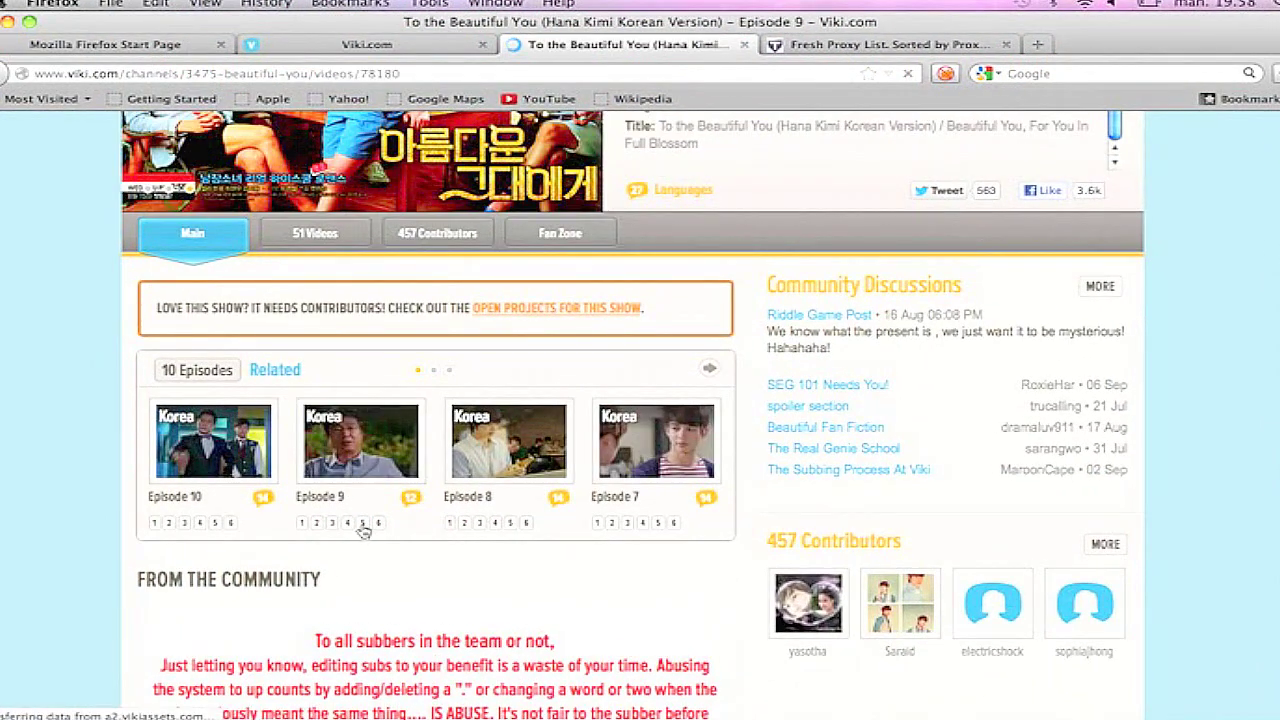
pyautogui.click(362, 524)
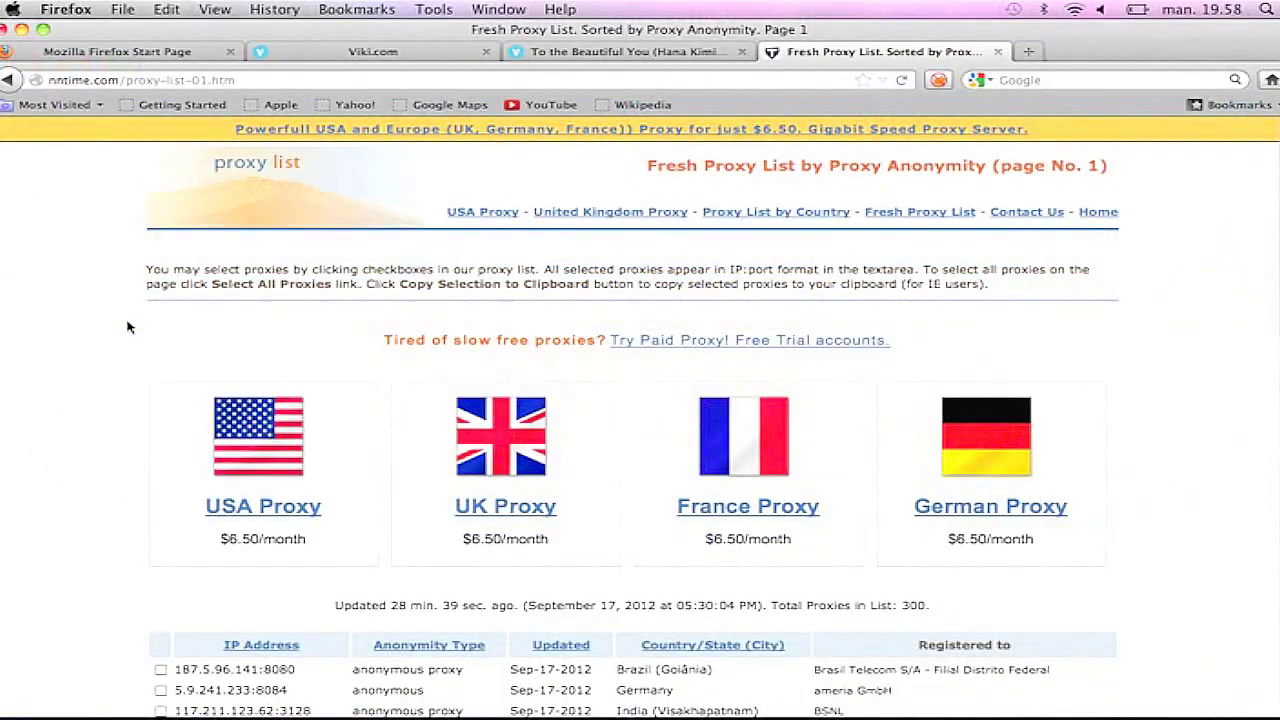
# Scroll the nntime proxy list to pick the US proxy 65.51.123.181:80.
pyautogui.scroll(-3, 126, 324)
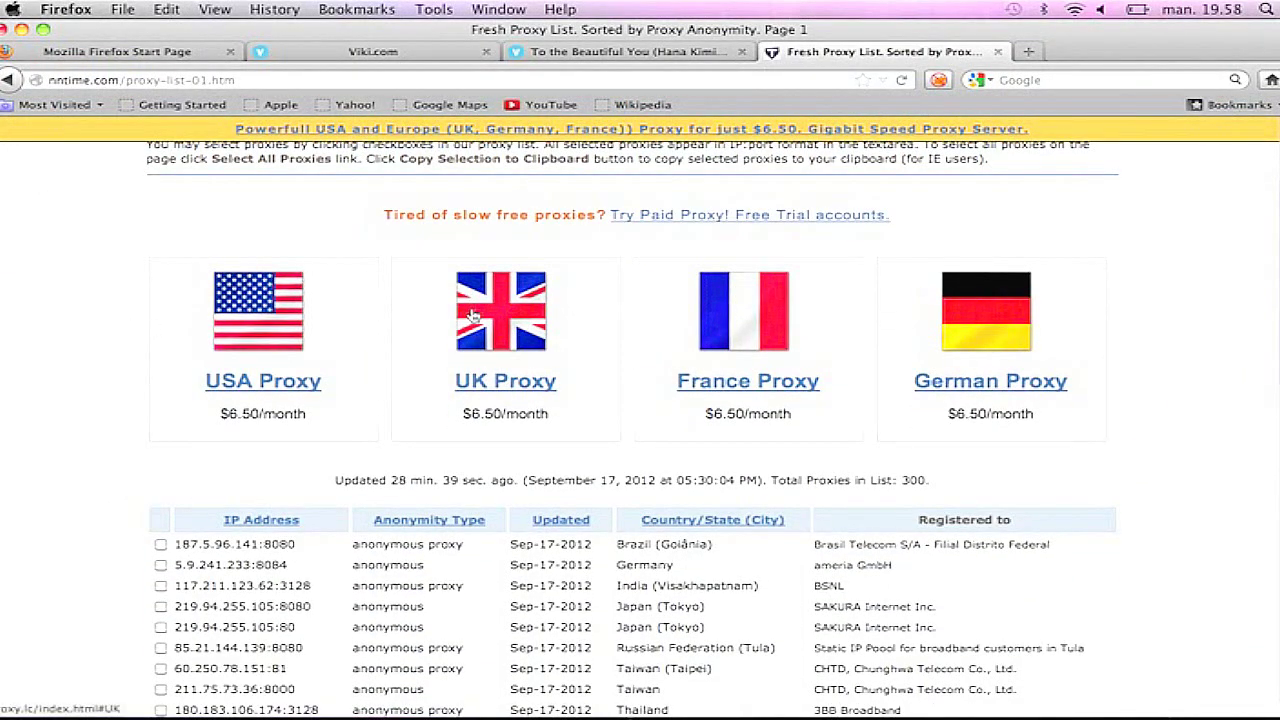
pyautogui.scroll(-5, 474, 315)
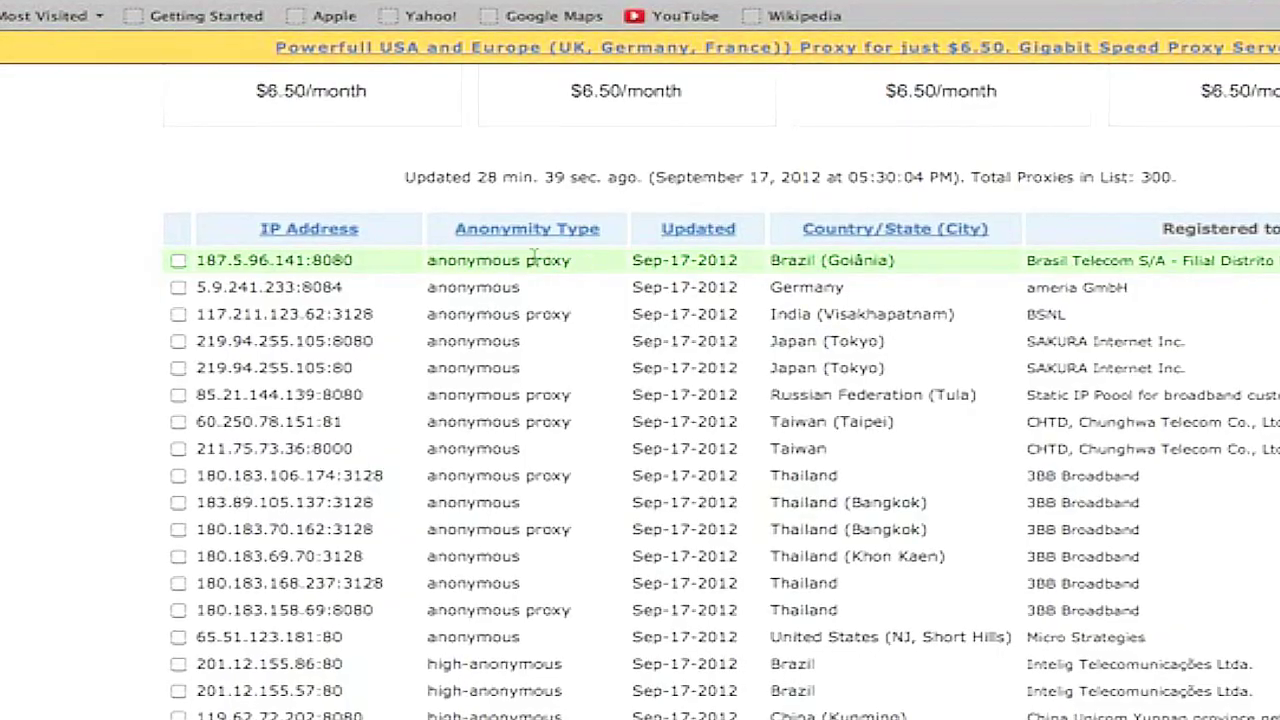
pyautogui.scroll(-3, 535, 259)
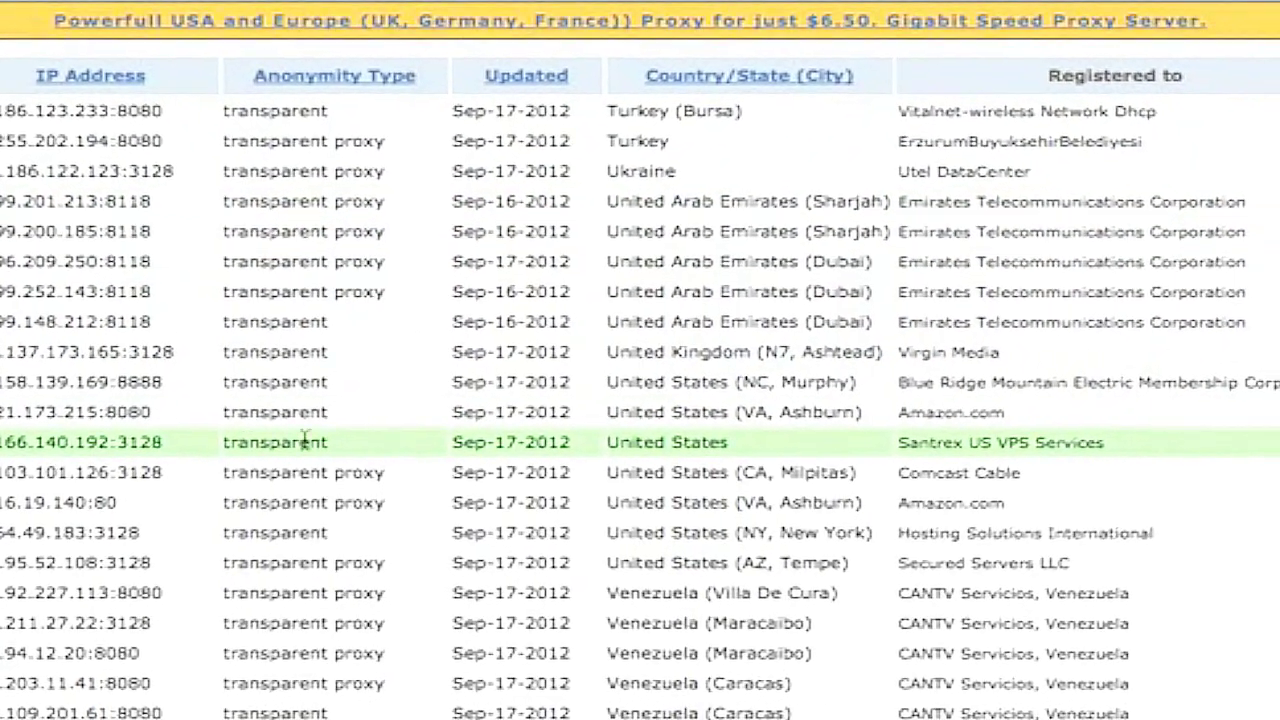
pyautogui.scroll(-5, 268, 440)
pyautogui.scroll(4, 255, 430)
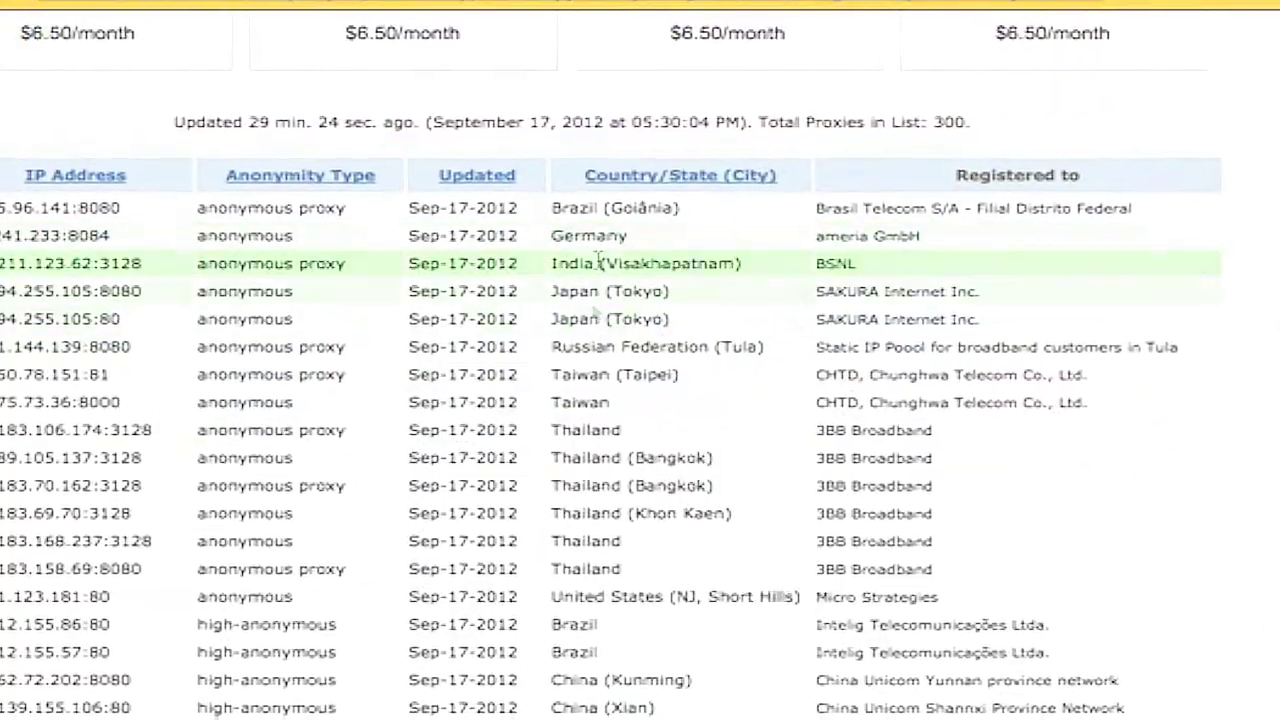
pyautogui.scroll(-5, 630, 380)
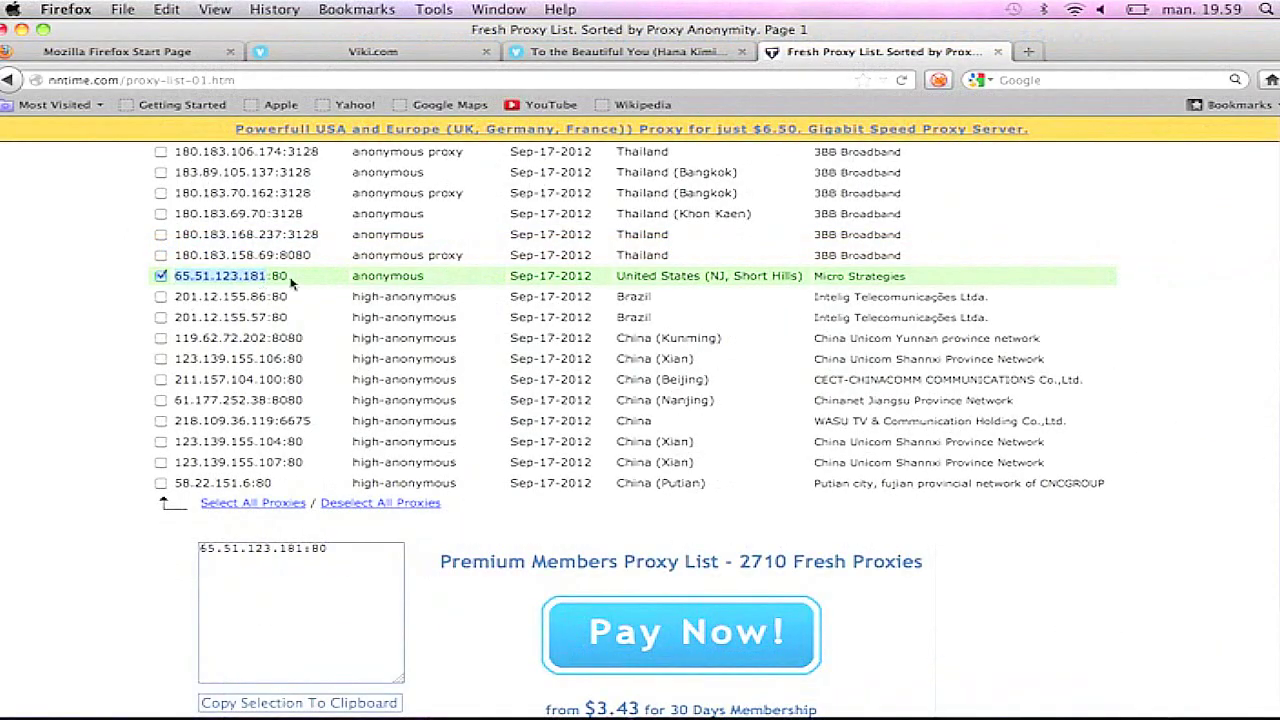
# Reopen the FoxyProxy Standard options and select the Shakalakaboom proxy.
pyautogui.click(434, 9)
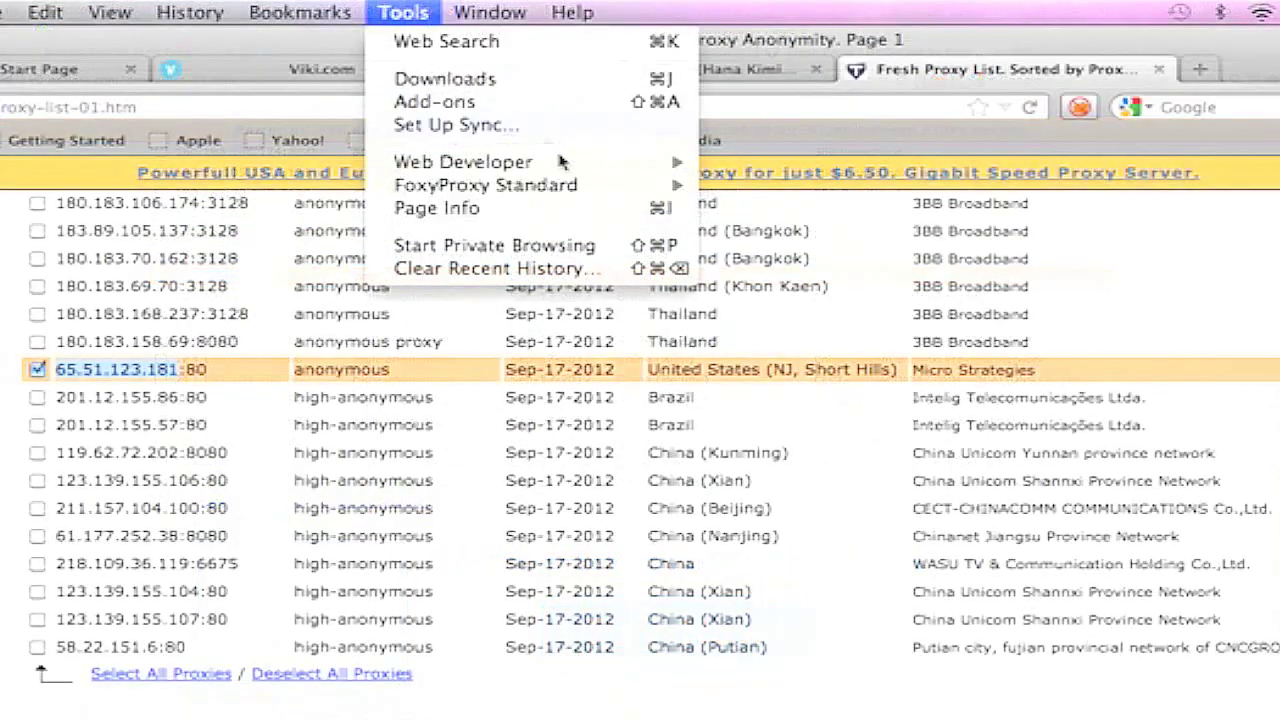
pyautogui.moveTo(580, 186)
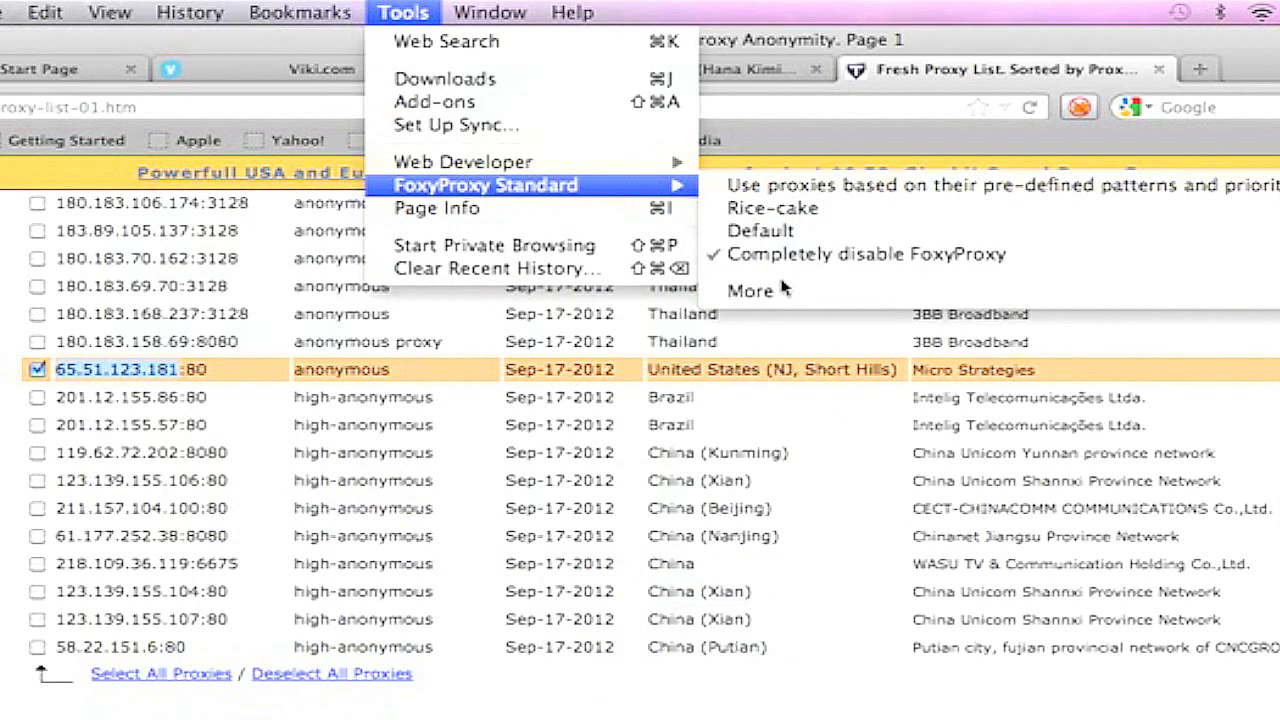
pyautogui.moveTo(780, 290)
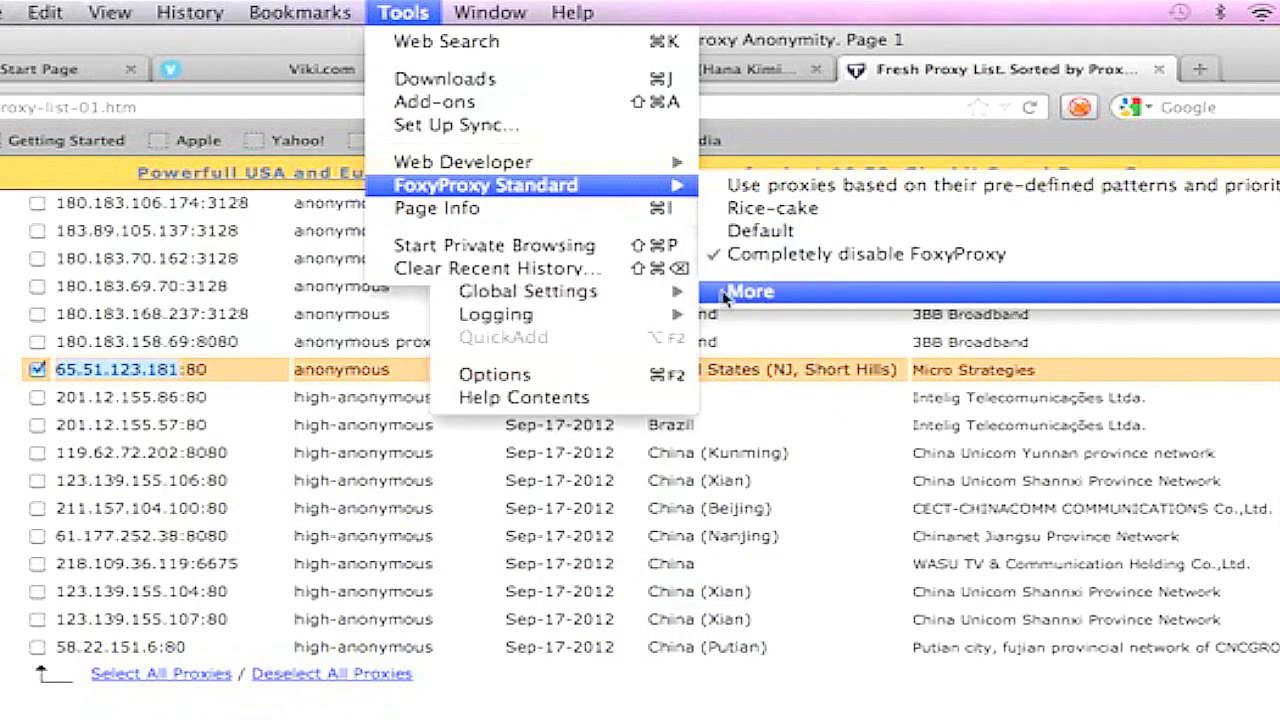
pyautogui.click(595, 375)
pyautogui.click(488, 174)
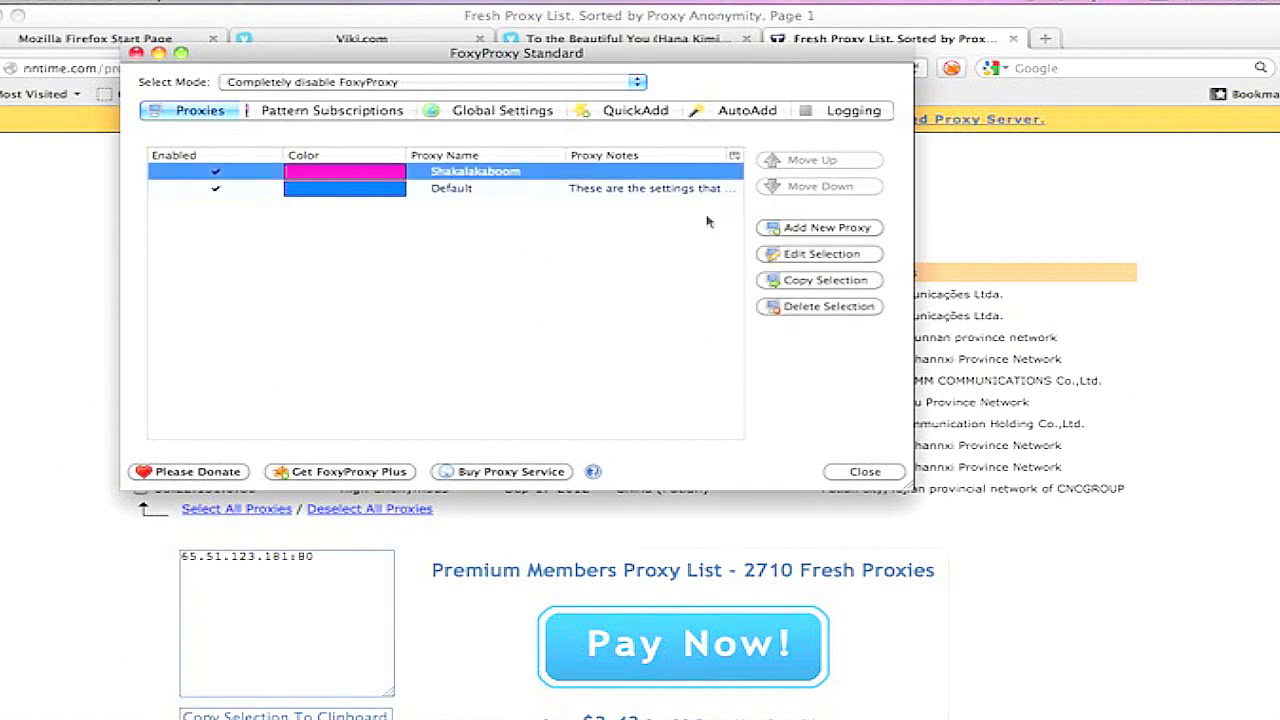
# Change Shakalakaboom's host to 65.51.123.181 and port to 80, and save it.
pyautogui.click(792, 255)
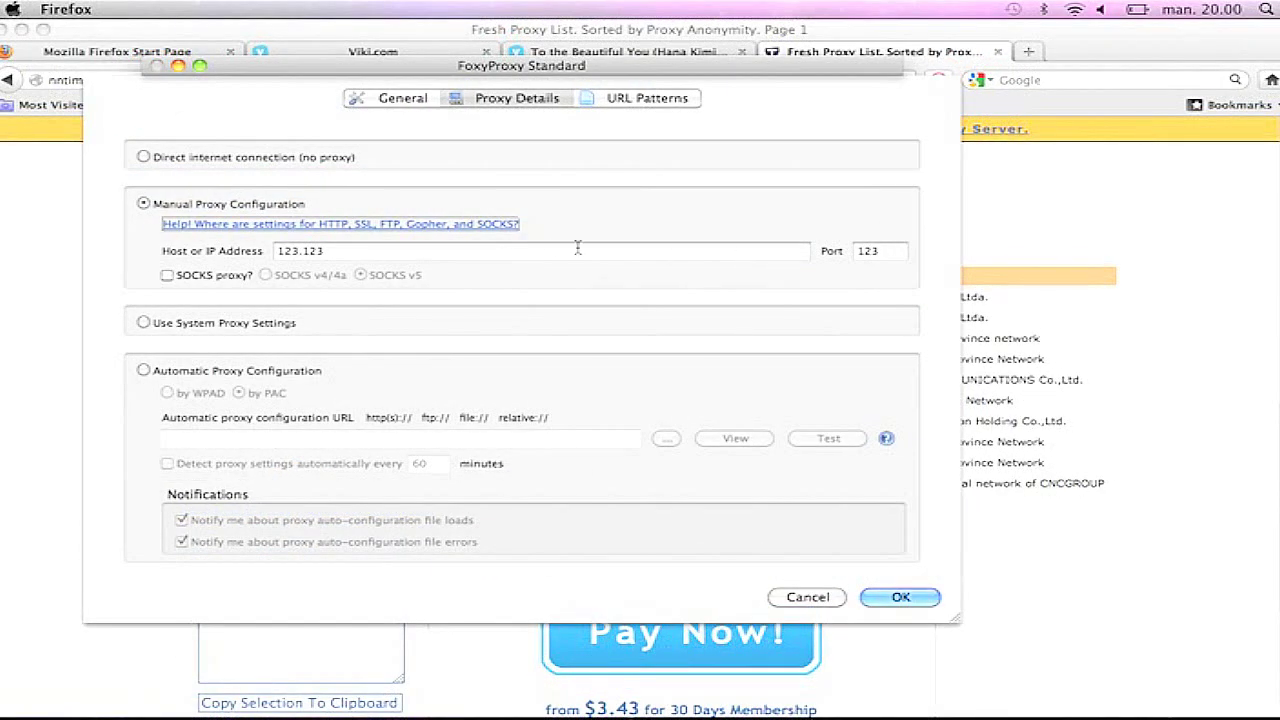
pyautogui.doubleClick(274, 251)
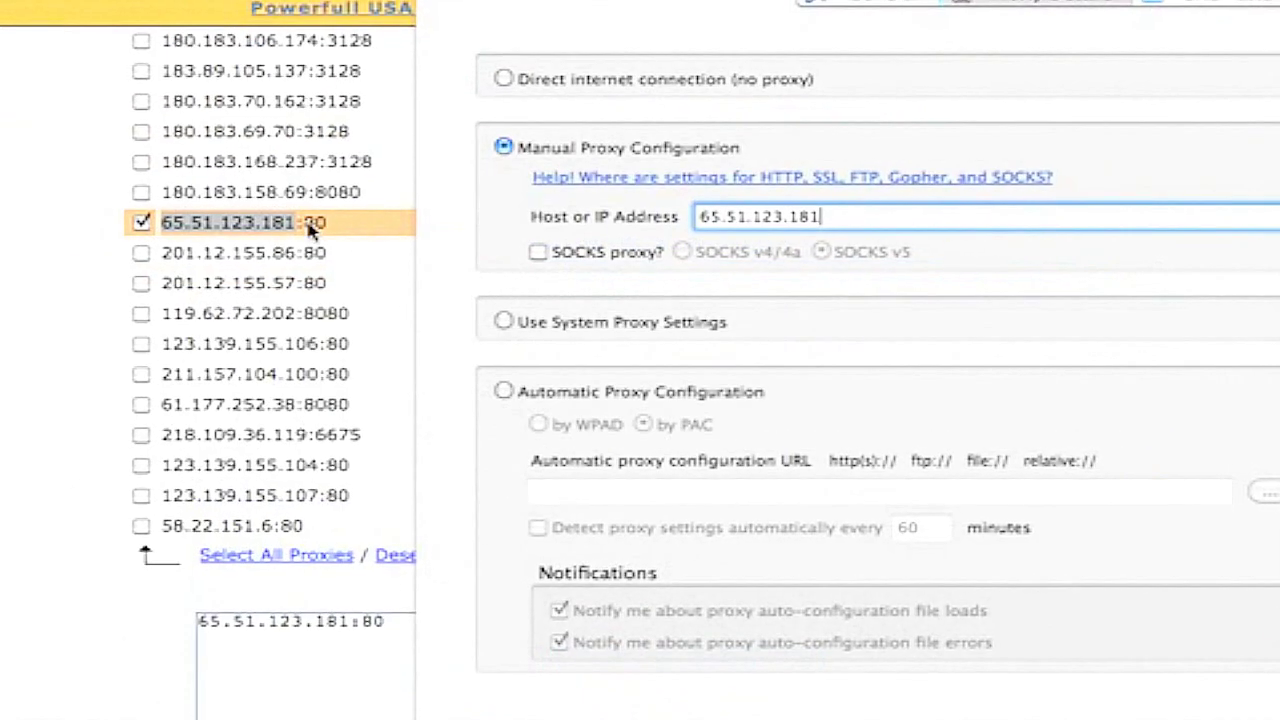
pyautogui.doubleClick(1120, 248)
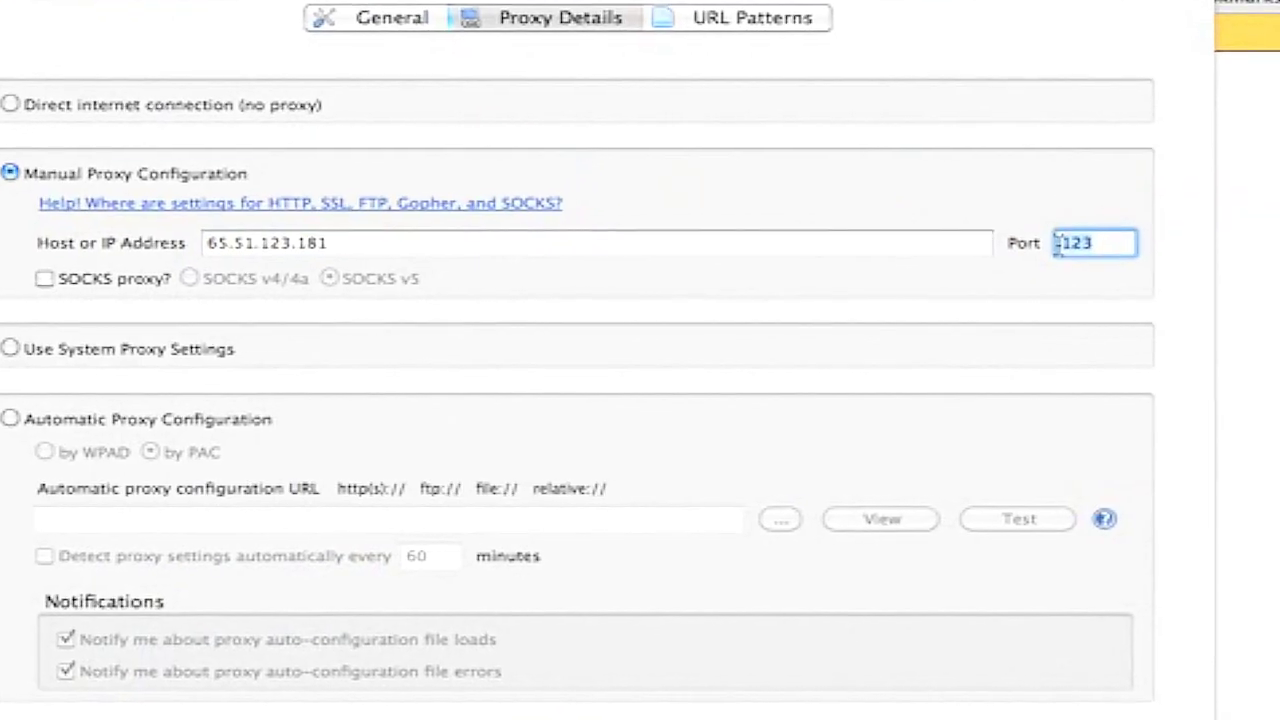
pyautogui.write('80')
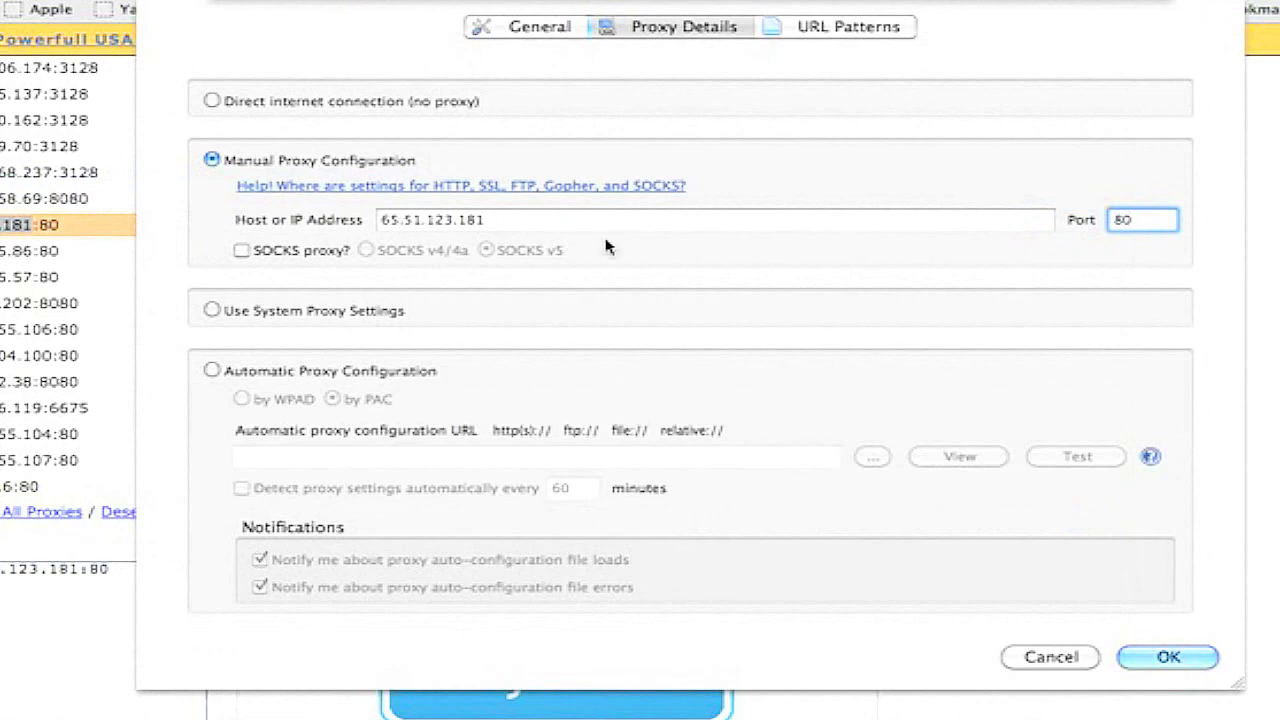
pyautogui.click(1163, 657)
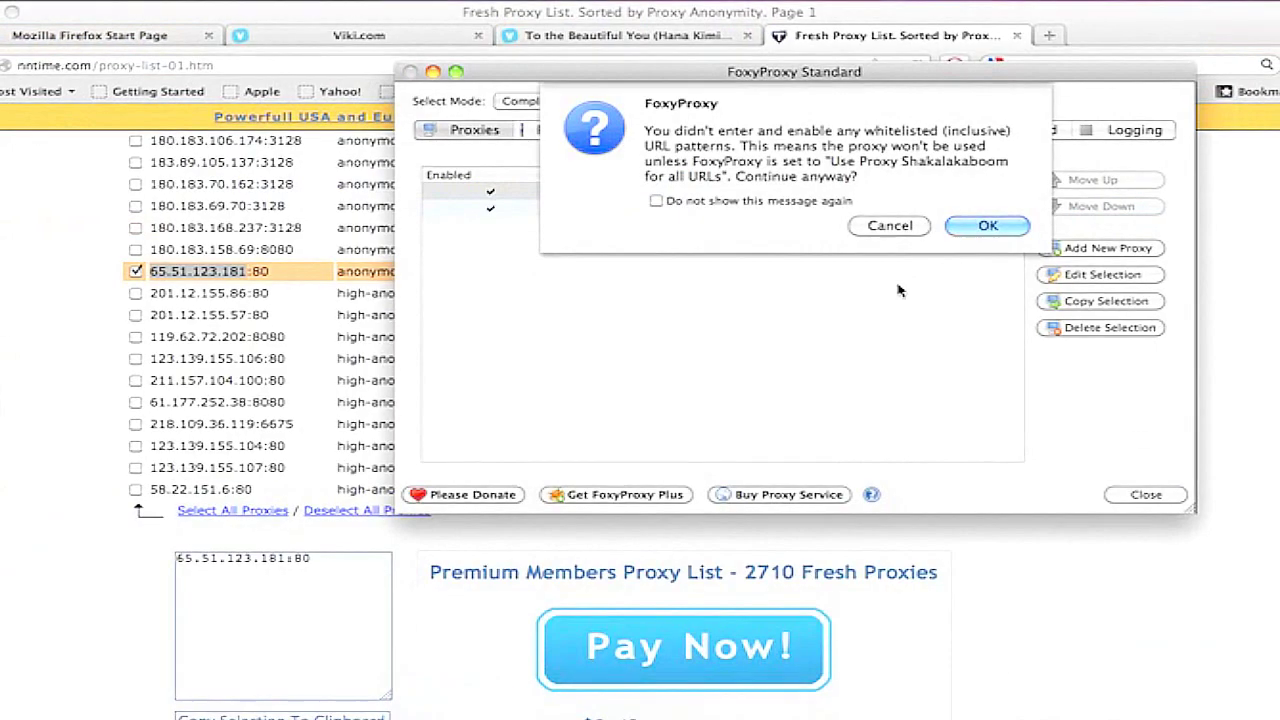
pyautogui.click(980, 225)
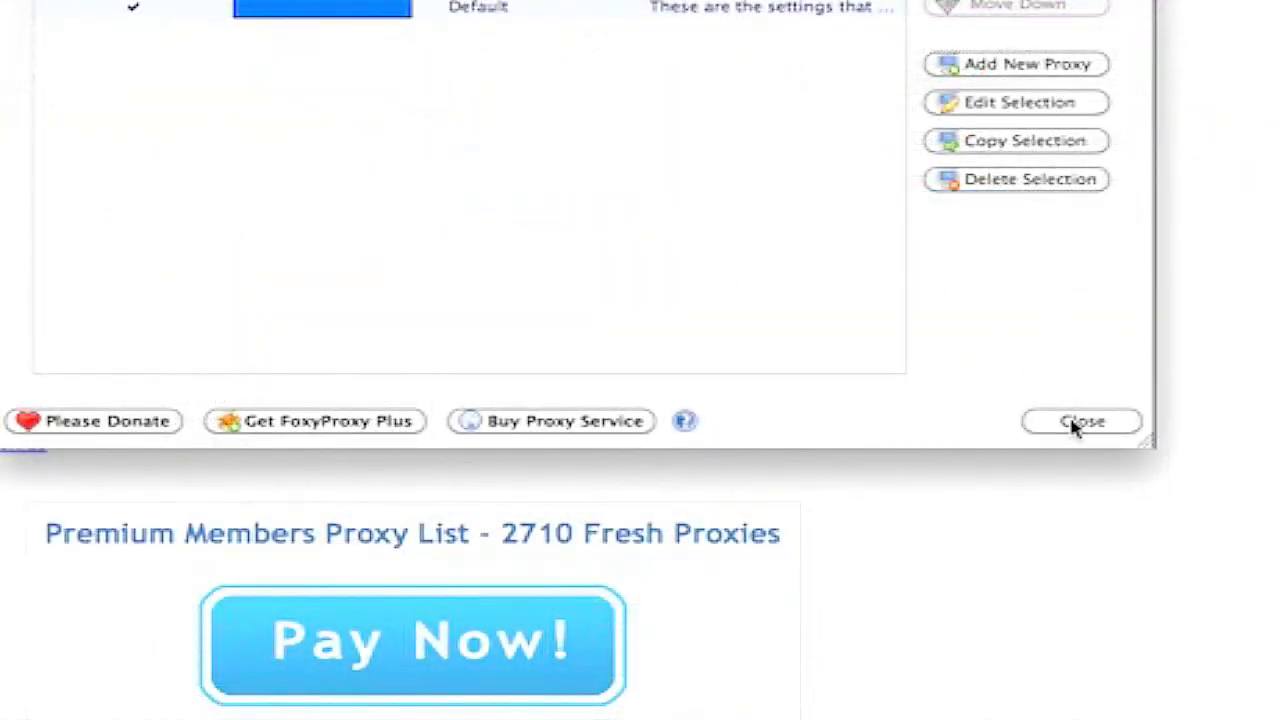
# Close the options and set FoxyProxy to use Shakalakaboom for all URLs.
pyautogui.click(1073, 423)
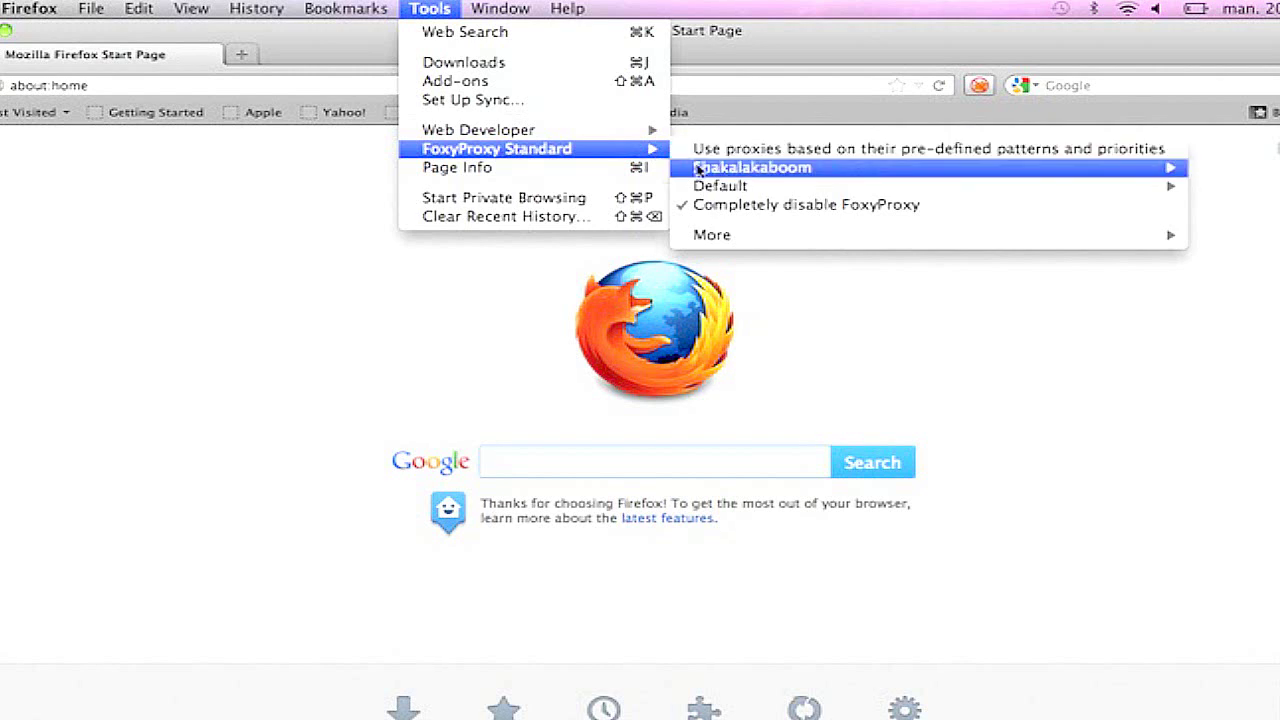
pyautogui.moveTo(700, 168)
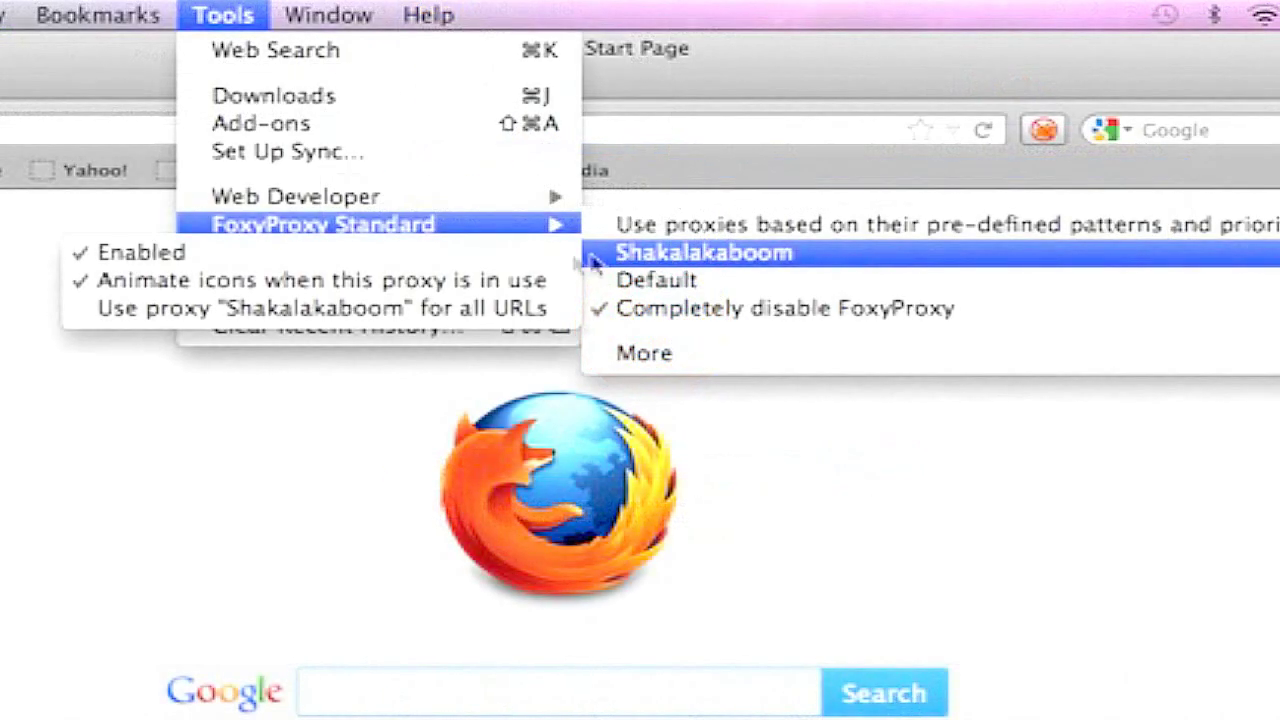
pyautogui.click(493, 311)
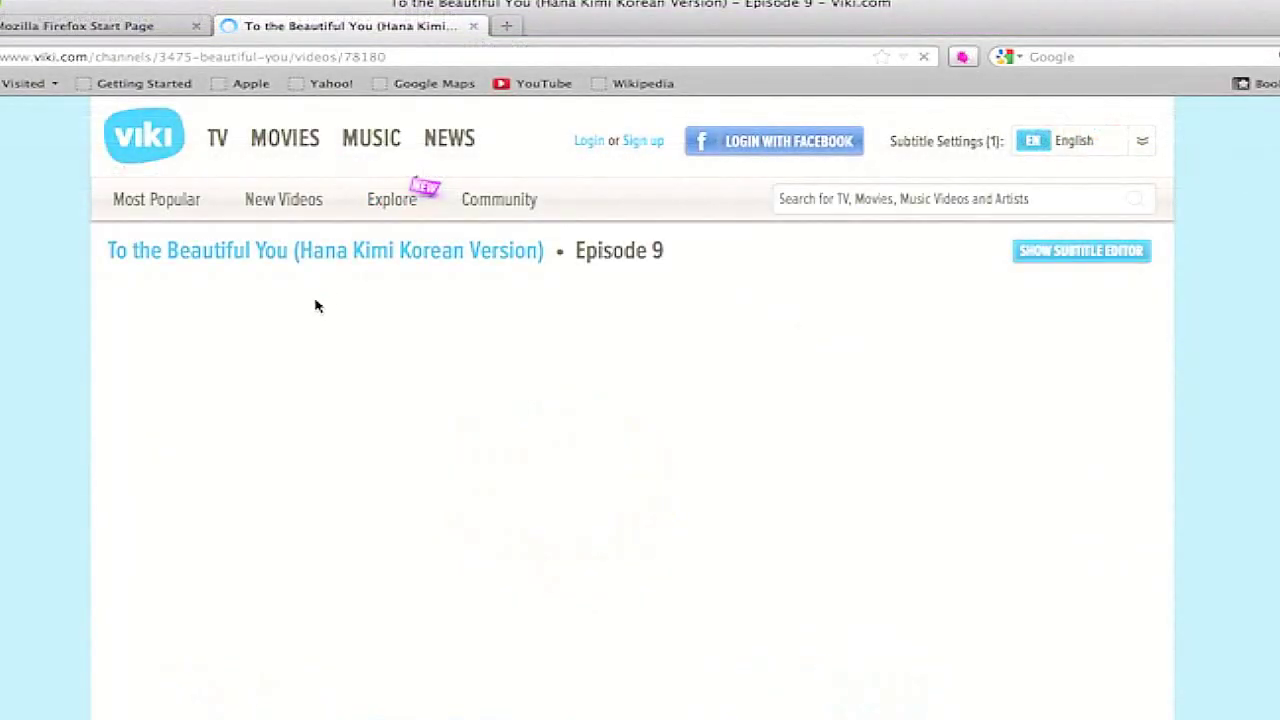
# Scroll the Viki Episode 9 page while the video plays with English subtitles.
pyautogui.scroll(-2, 315, 306)
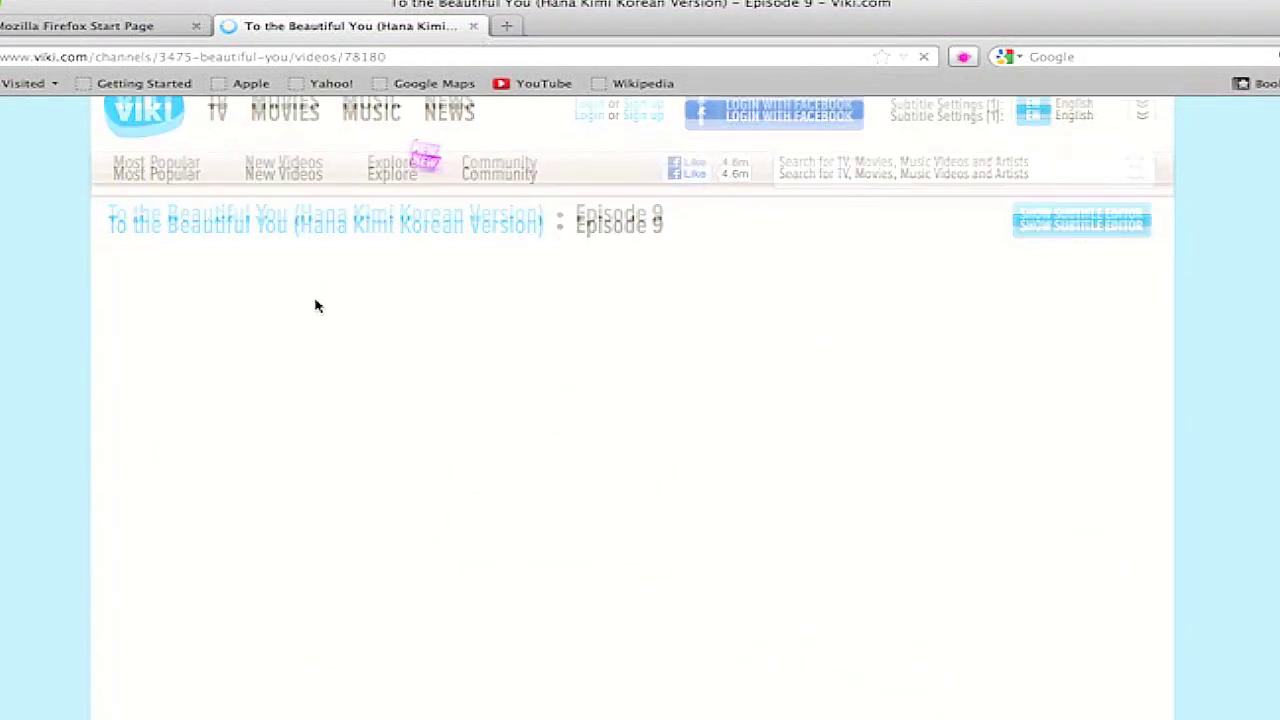
pyautogui.scroll(-1, 376, 315)
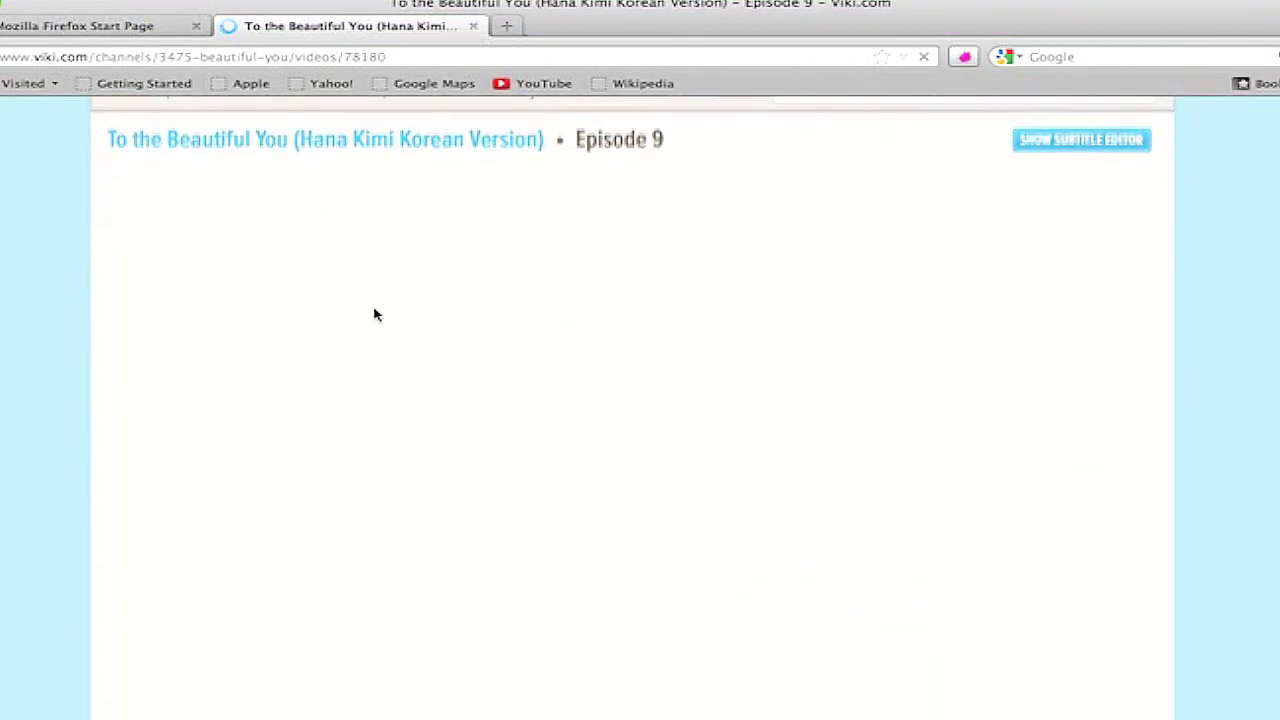
pyautogui.scroll(3, 138, 306)
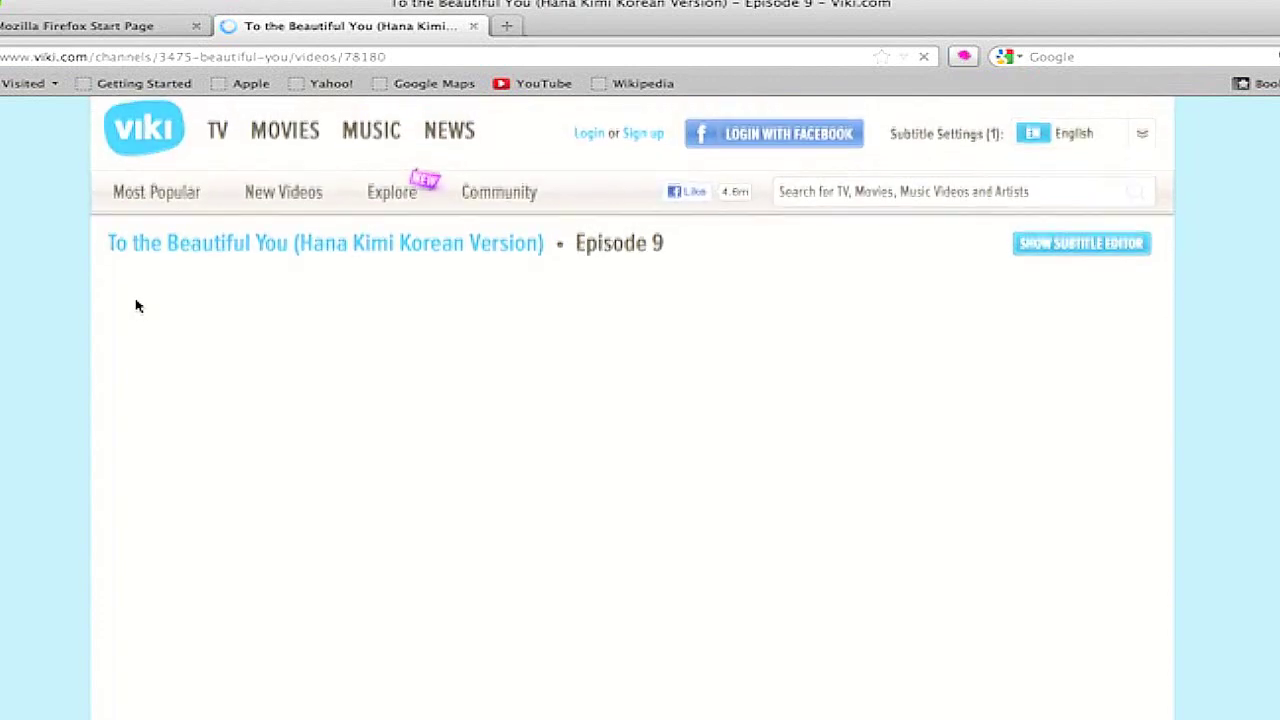
pyautogui.scroll(-3, 40, 330)
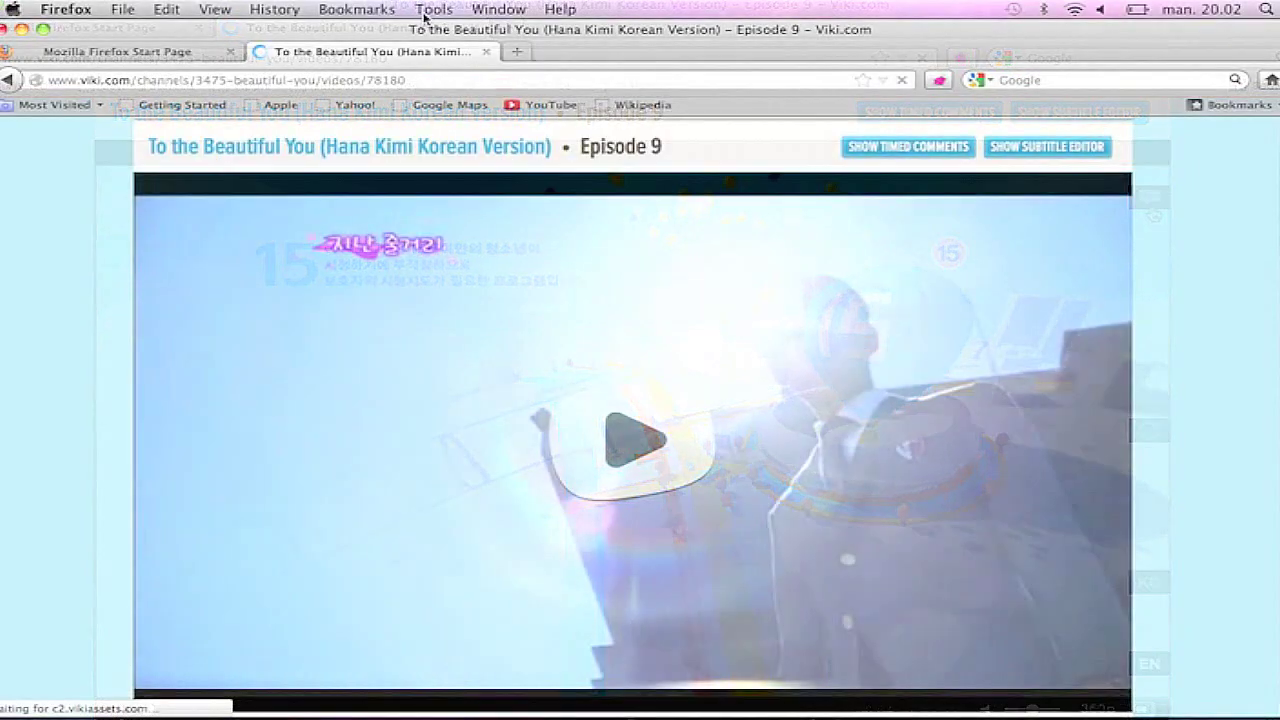
# Switch FoxyProxy to completely disabled and reload the Viki episode page.
pyautogui.click(434, 9)
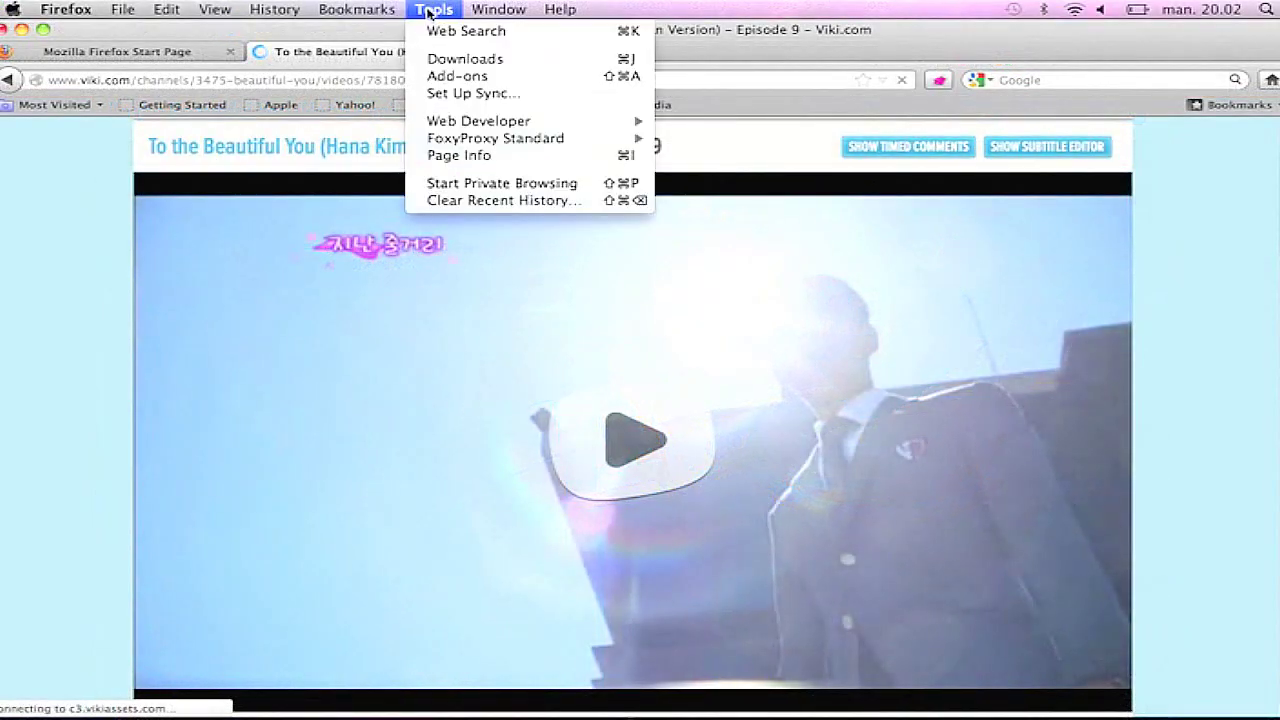
pyautogui.moveTo(520, 138)
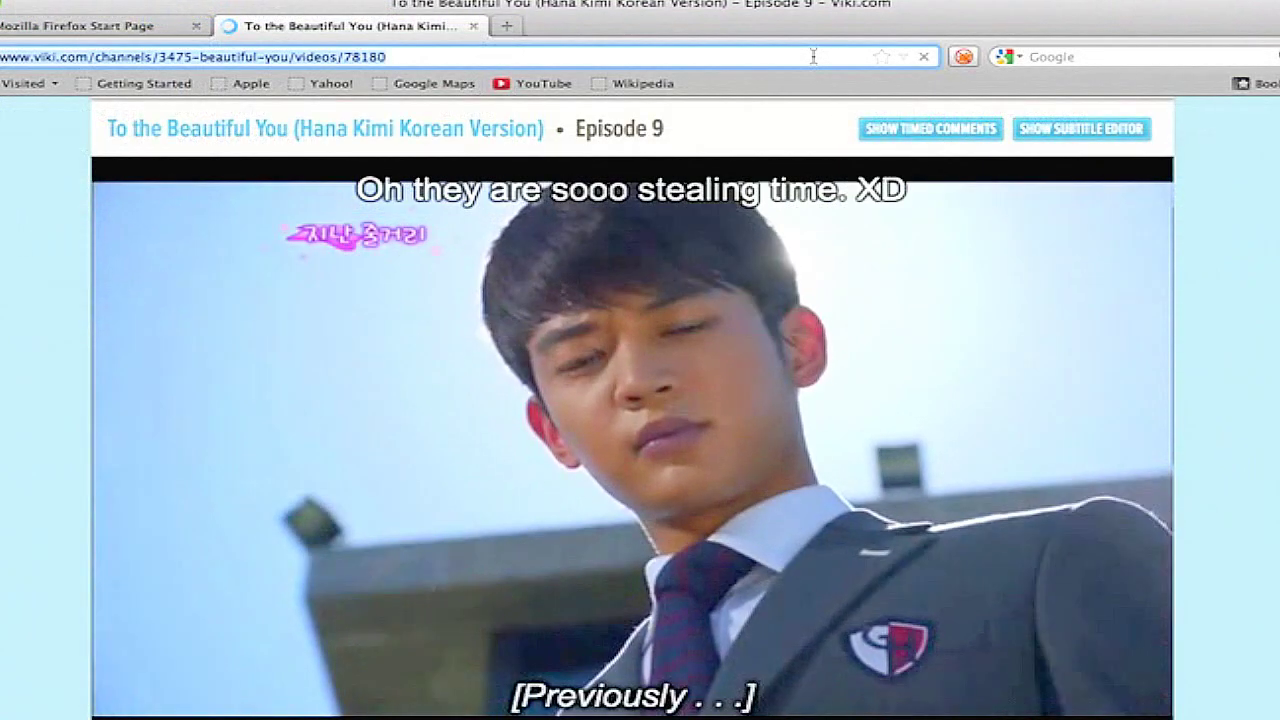
pyautogui.press('super+r')
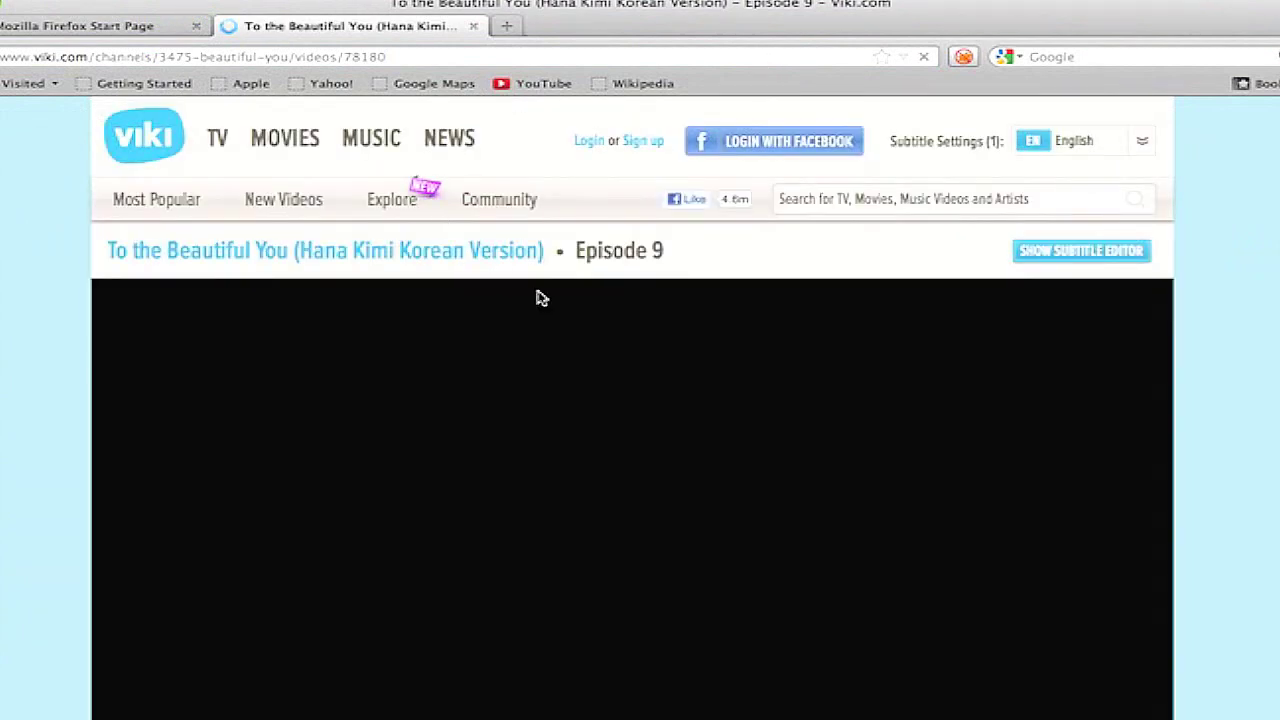